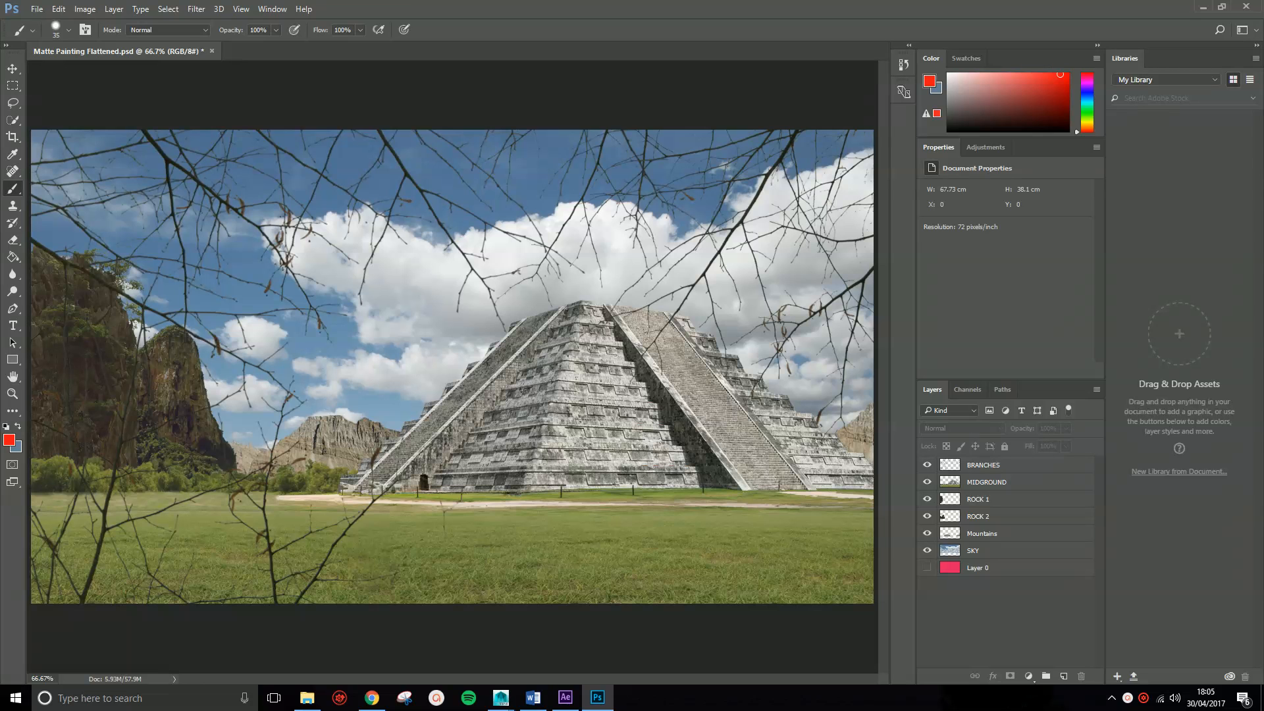
# Hide the MIDGROUND, ROCK 1, ROCK 2, Mountains and SKY layers so that only BRANCHES is shown.
pyautogui.click(927, 482)
pyautogui.click(927, 499)
pyautogui.click(927, 499)
pyautogui.click(927, 516)
pyautogui.click(927, 534)
pyautogui.click(927, 533)
pyautogui.click(927, 550)
pyautogui.moveTo(927, 550); pyautogui.dragTo(927, 482)
# Save the isolated branches as a PNG named "Matte Painting - Branches" in the week_10 folder, with Smallest / Slow compression and no interlacing.
pyautogui.click(37, 8)
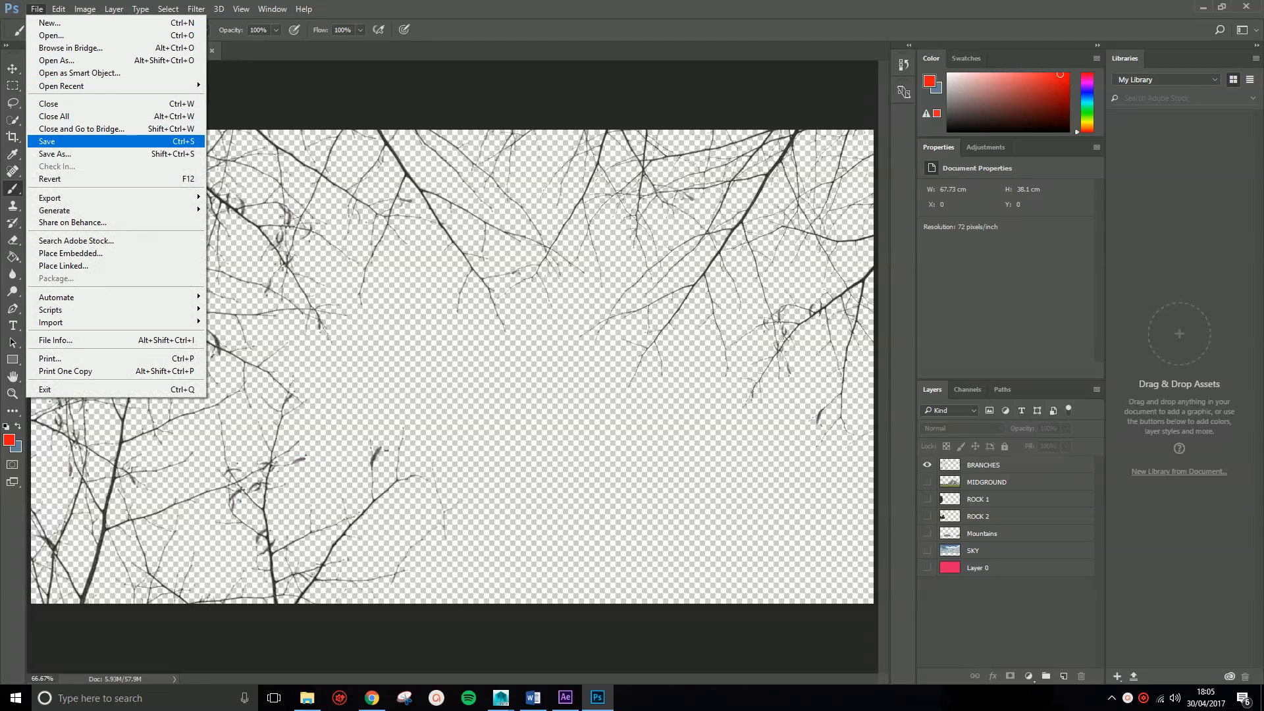
pyautogui.click(56, 154)
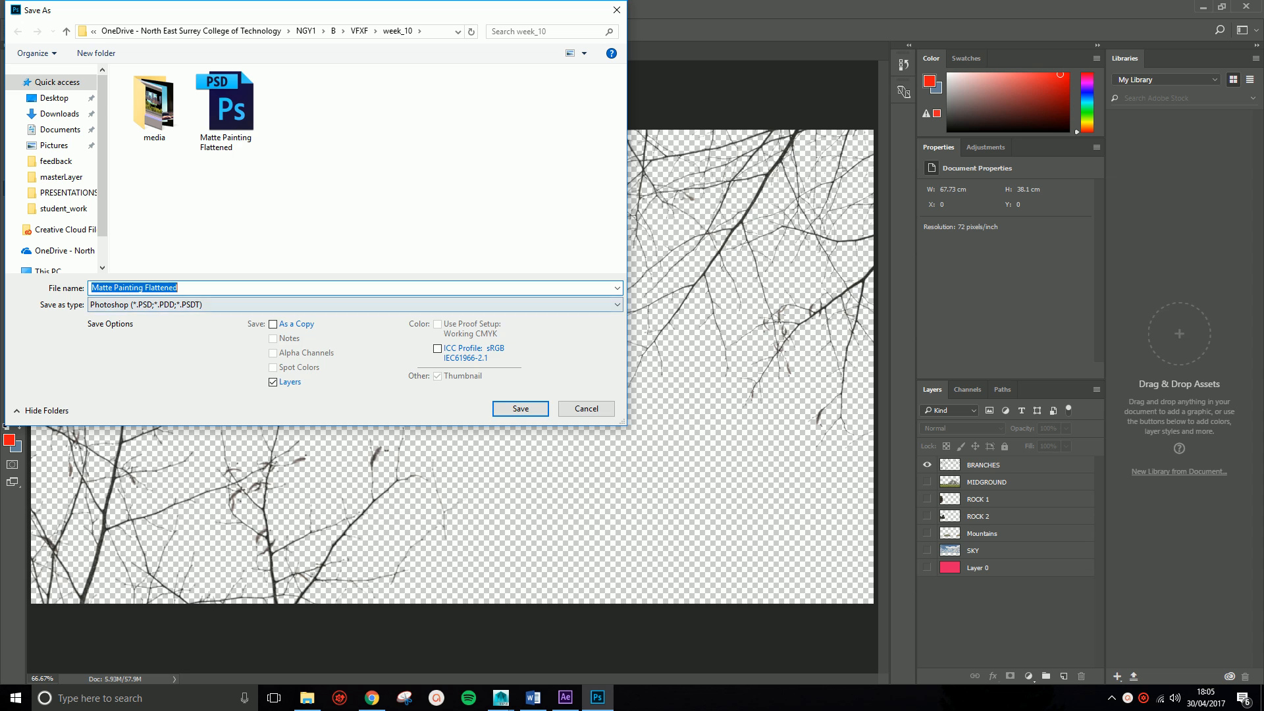
pyautogui.click(198, 305)
pyautogui.click(184, 485)
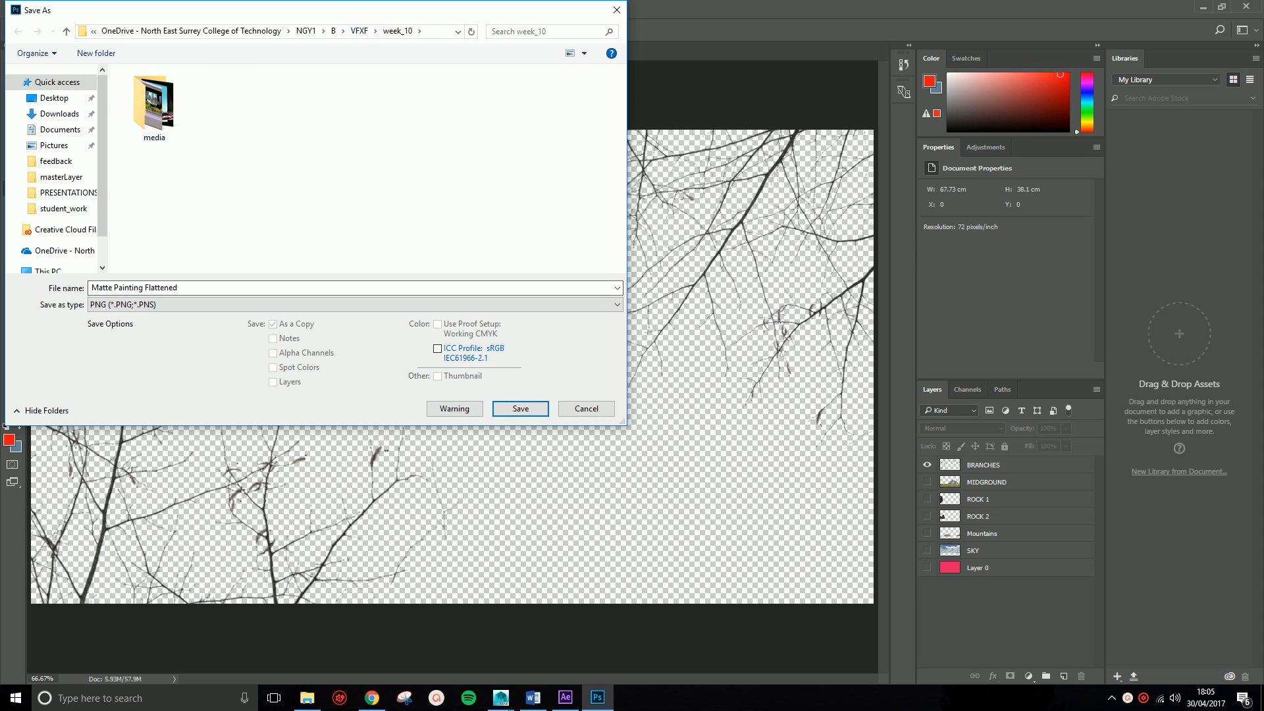
pyautogui.click(197, 287)
pyautogui.moveTo(180, 287); pyautogui.dragTo(155, 287)
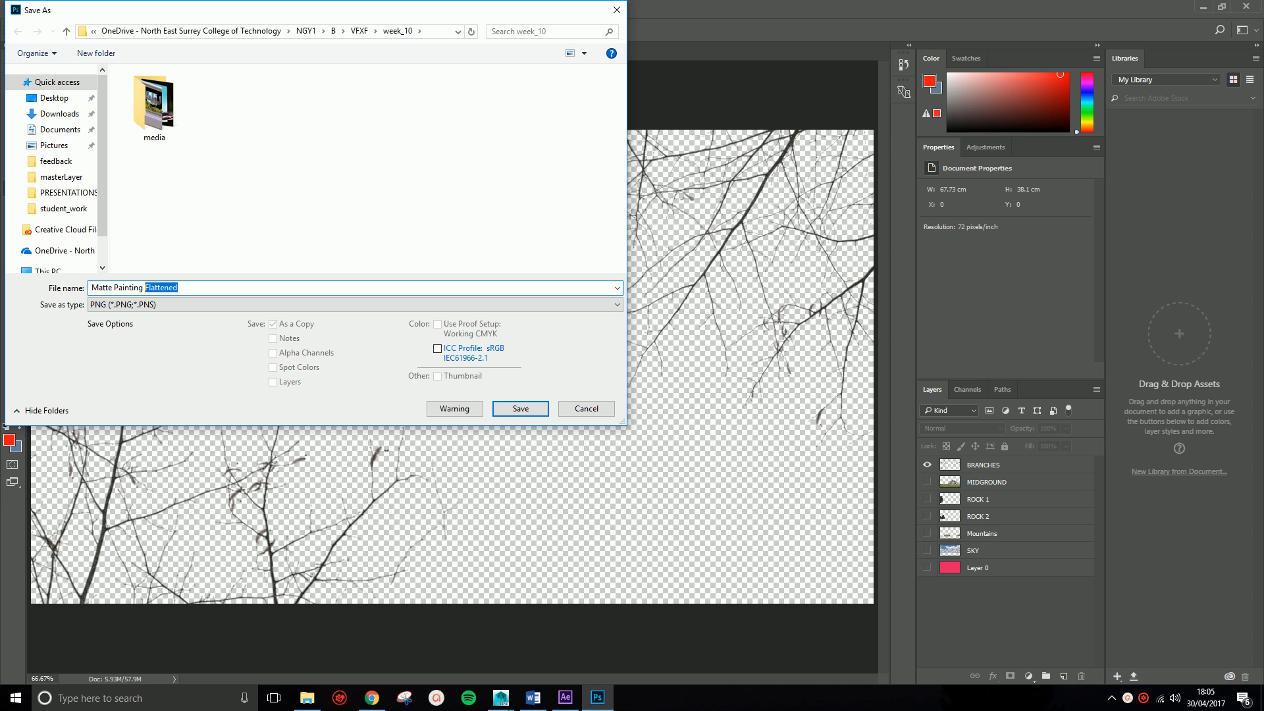
pyautogui.press('BackSpace')
pyautogui.click(520, 408)
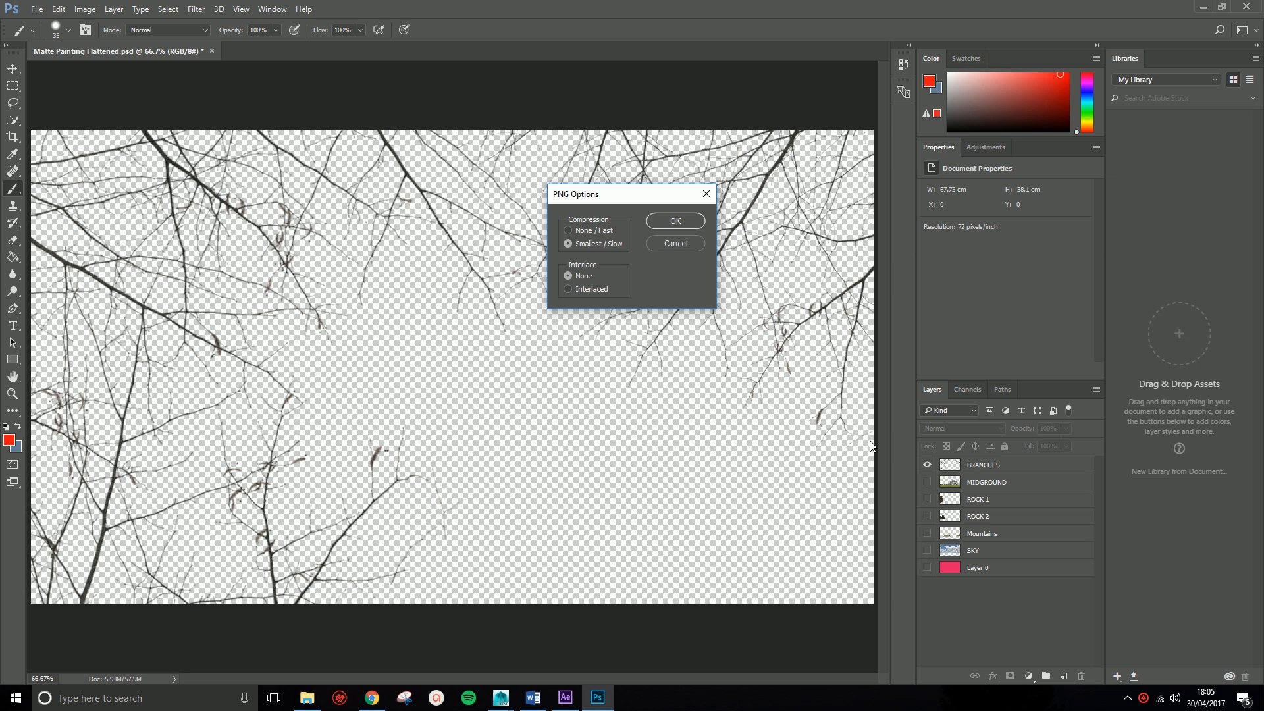
pyautogui.click(658, 226)
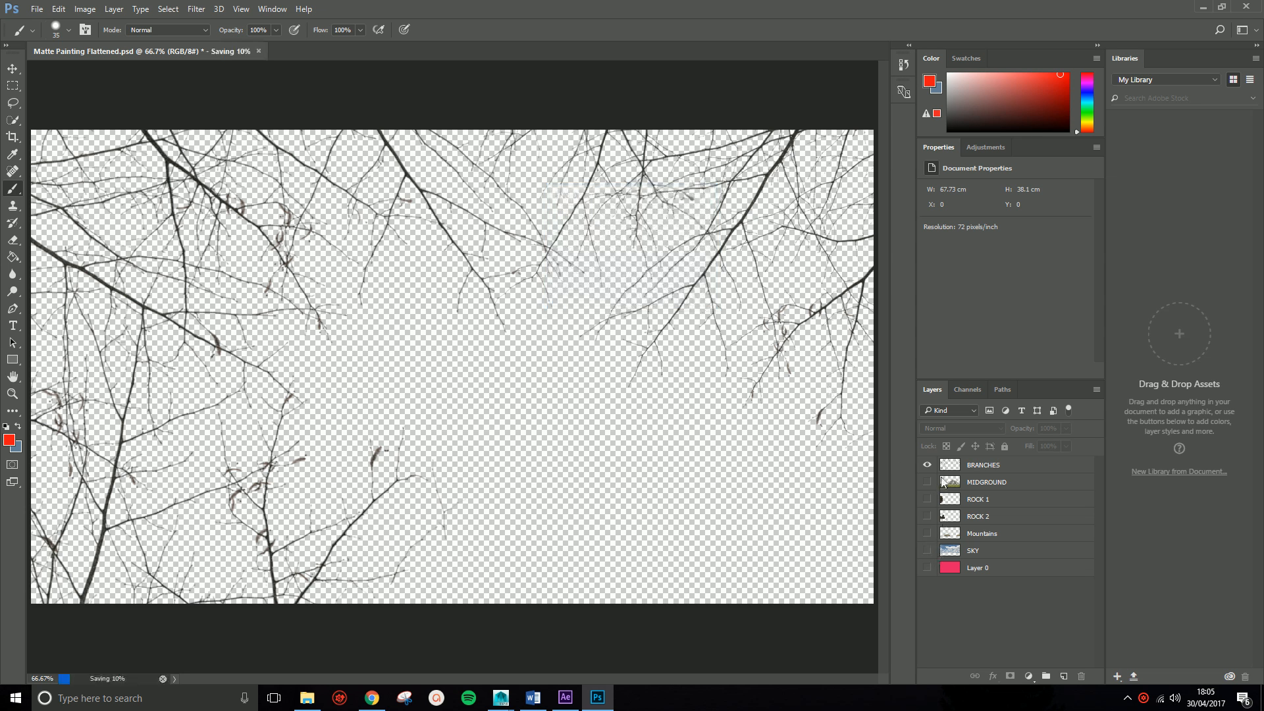
# Hide the BRANCHES layer and show the MIDGROUND layer.
pyautogui.click(927, 465)
pyautogui.click(927, 482)
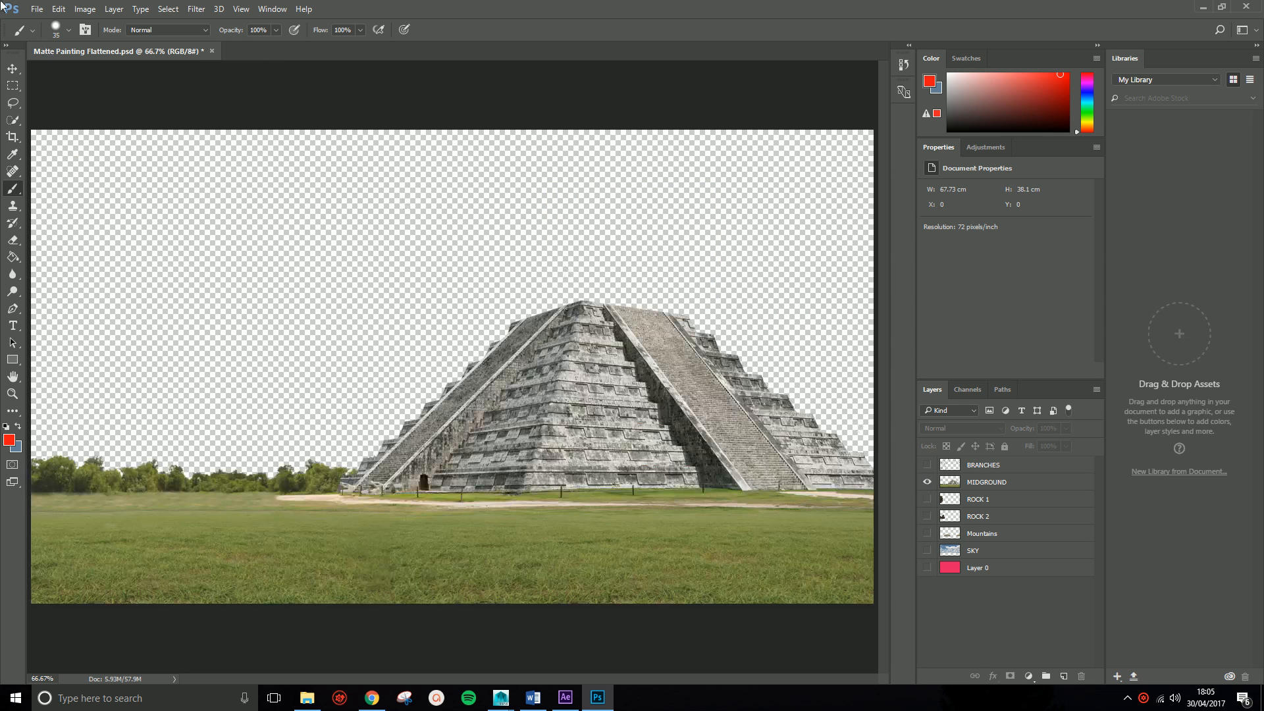
pyautogui.click(36, 9)
pyautogui.click(95, 141)
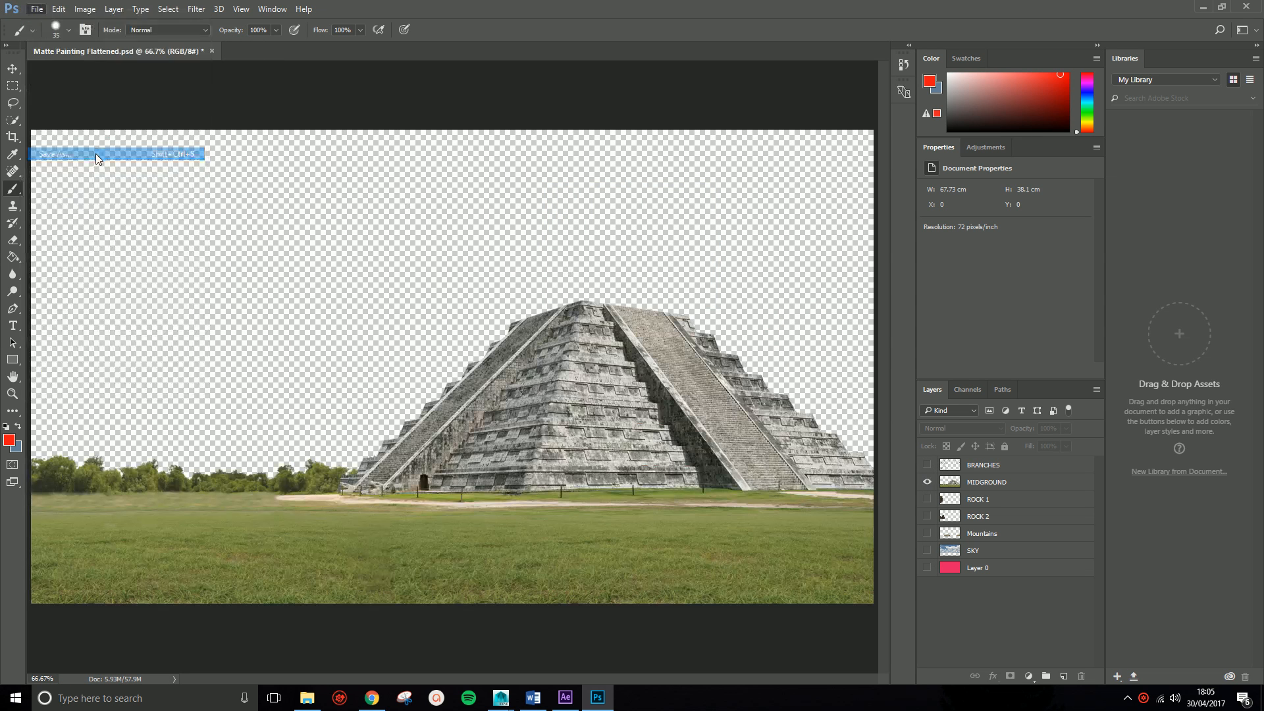
pyautogui.moveTo(208, 289); pyautogui.dragTo(144, 286)
pyautogui.write('- Midground')
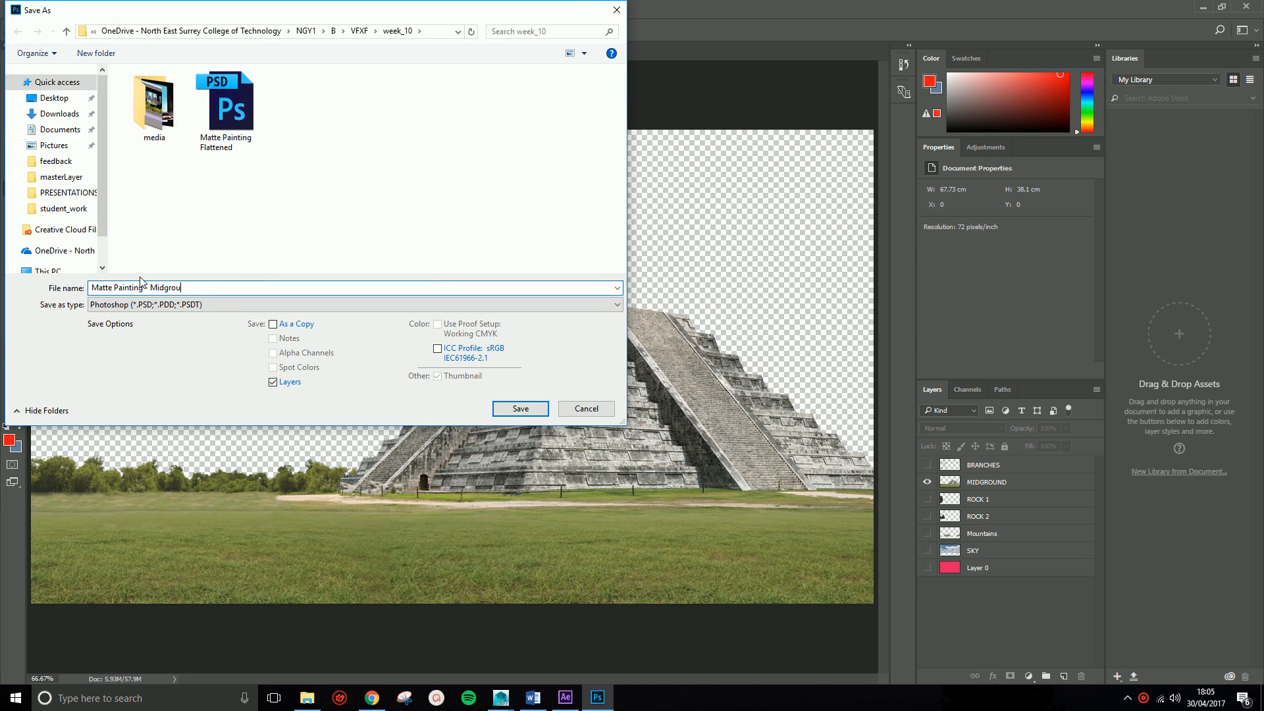
pyautogui.click(507, 415)
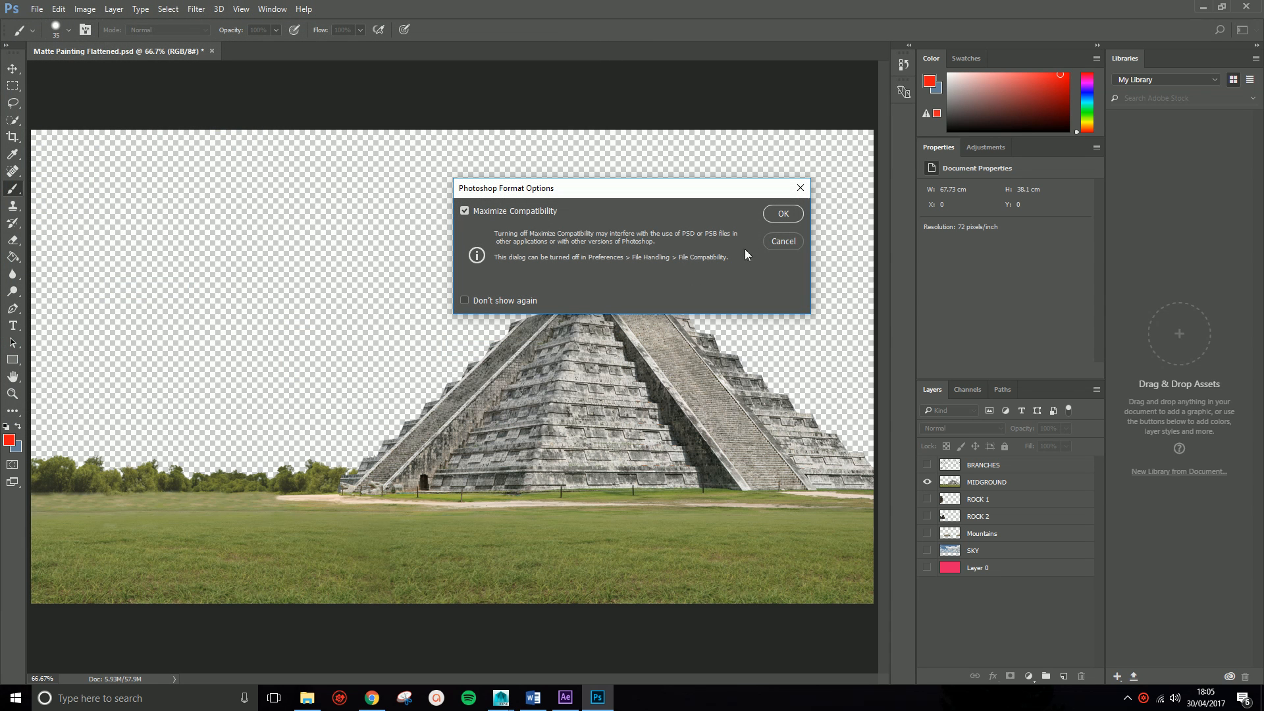
pyautogui.click(777, 242)
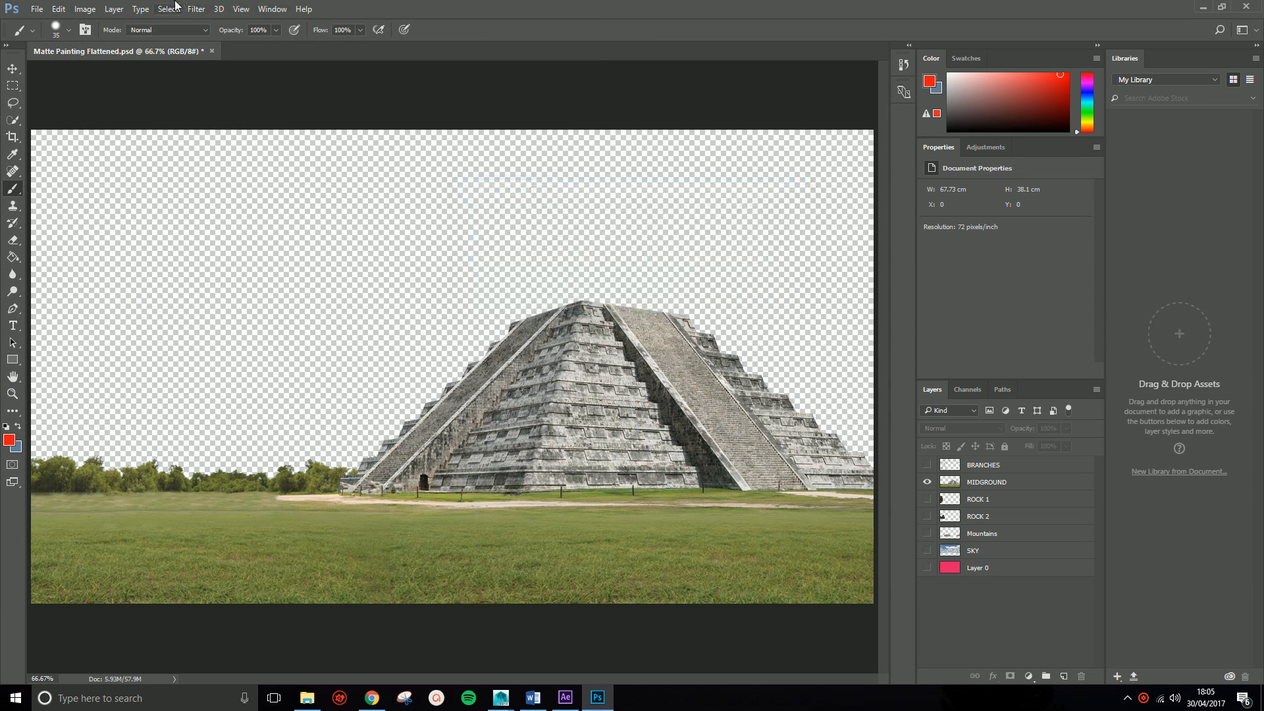
# Save the isolated midground as a PNG named "Matte Painting - Midground" in the week_10 folder, with Smallest / Slow compression and no interlacing.
pyautogui.click(37, 9)
pyautogui.click(132, 153)
pyautogui.moveTo(201, 289); pyautogui.dragTo(145, 290)
pyautogui.write('- Midground')
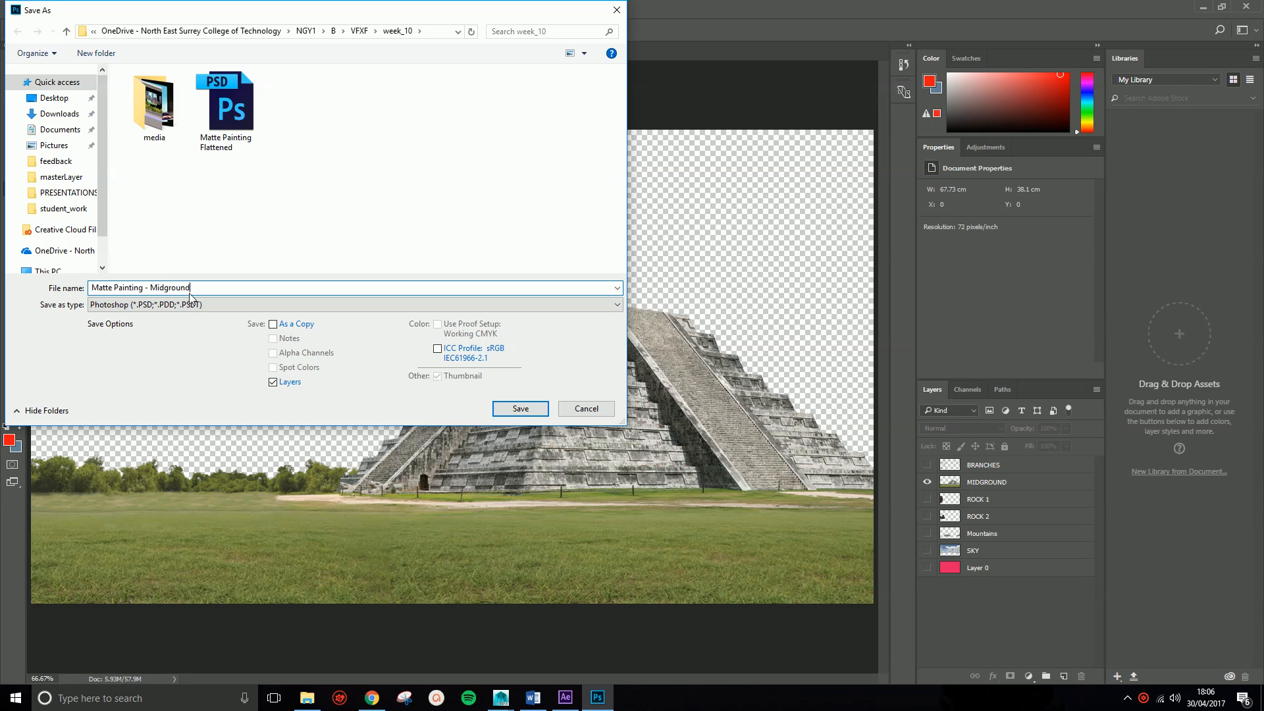
pyautogui.click(190, 308)
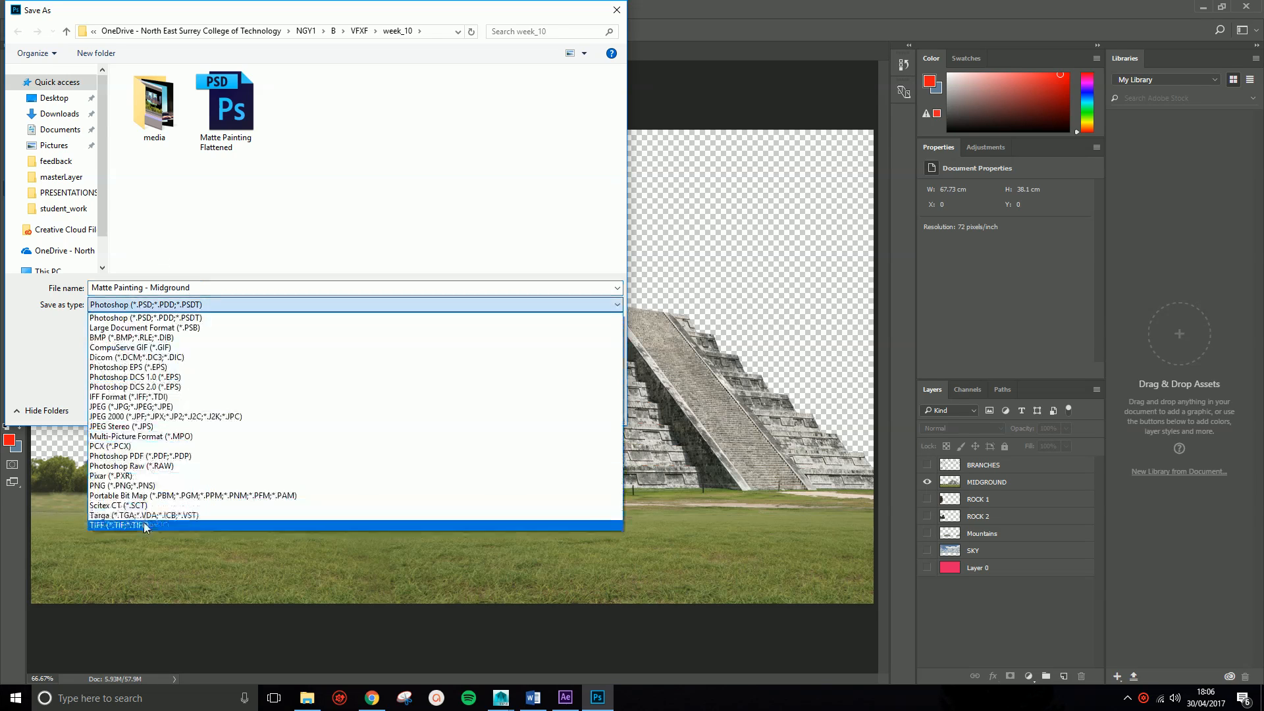
pyautogui.click(136, 486)
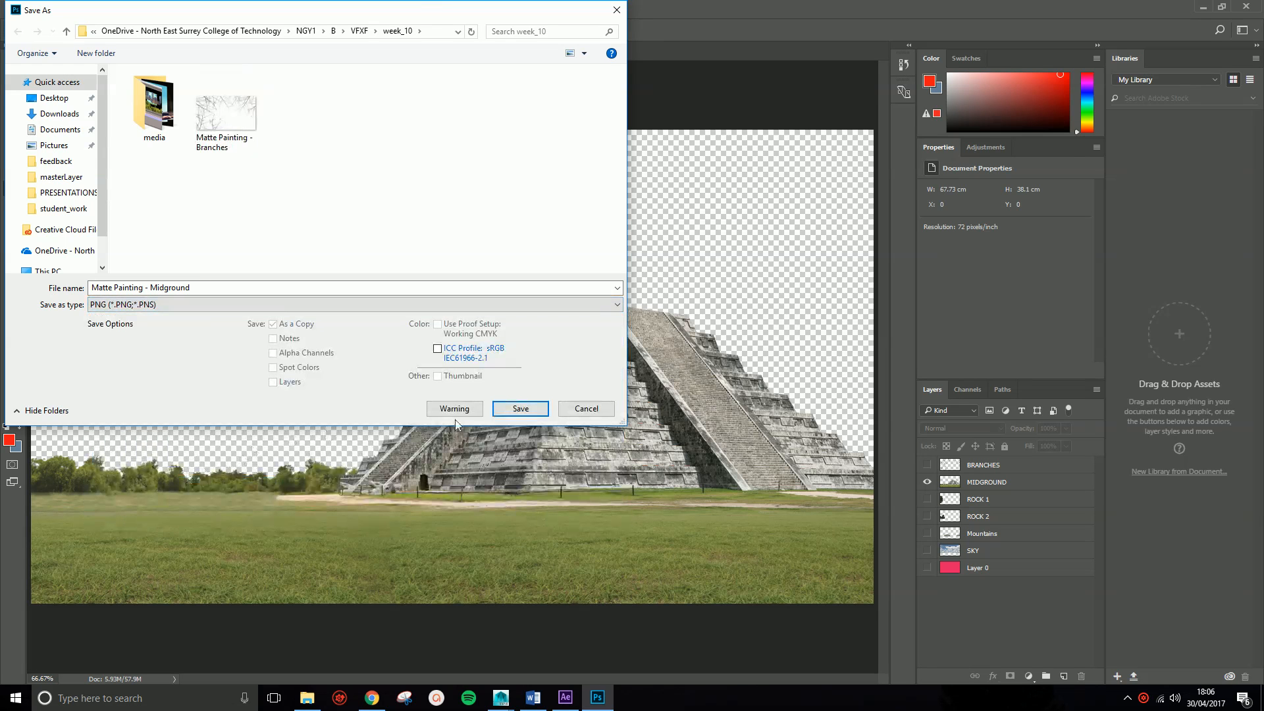
pyautogui.click(507, 410)
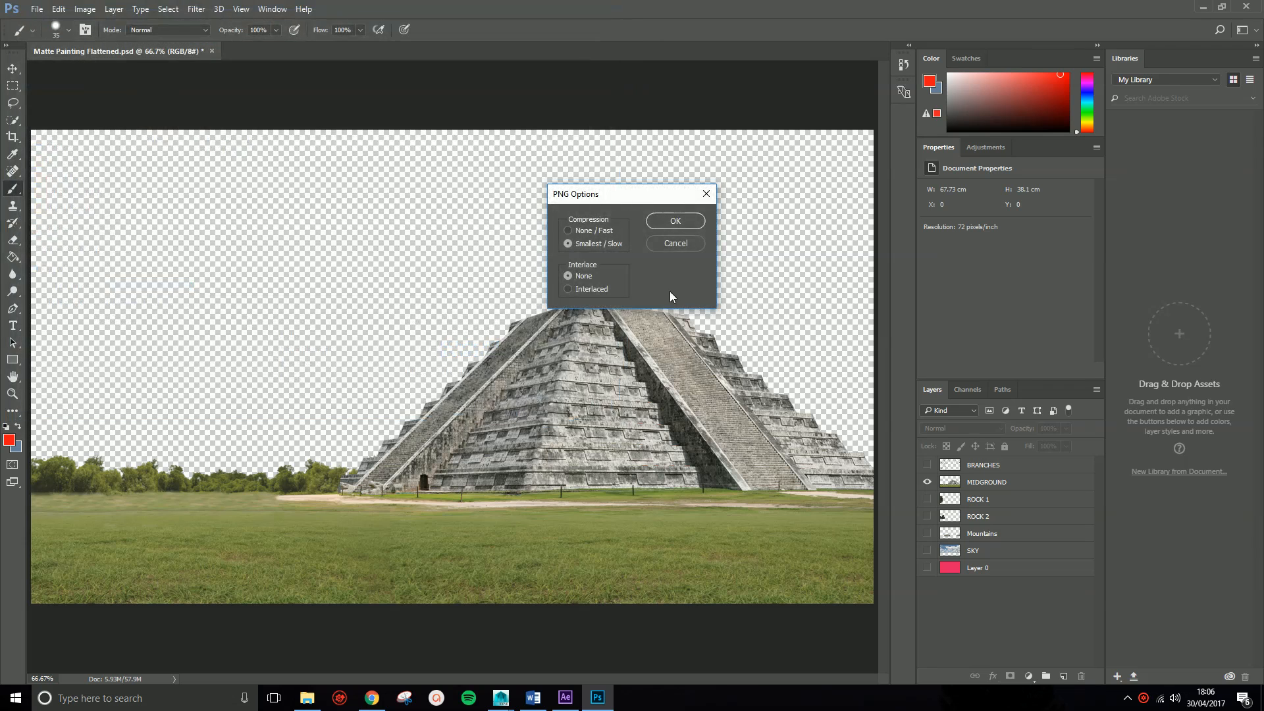
pyautogui.click(673, 221)
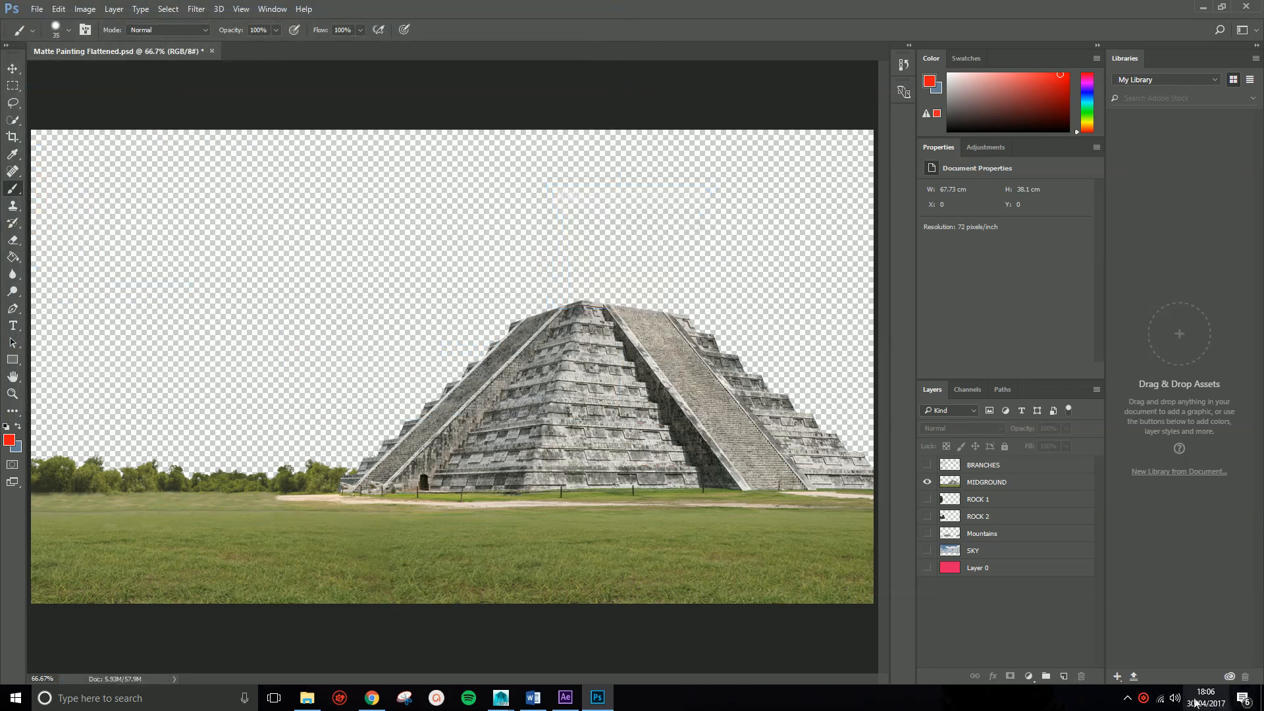
pyautogui.click(1128, 698)
pyautogui.click(1154, 672)
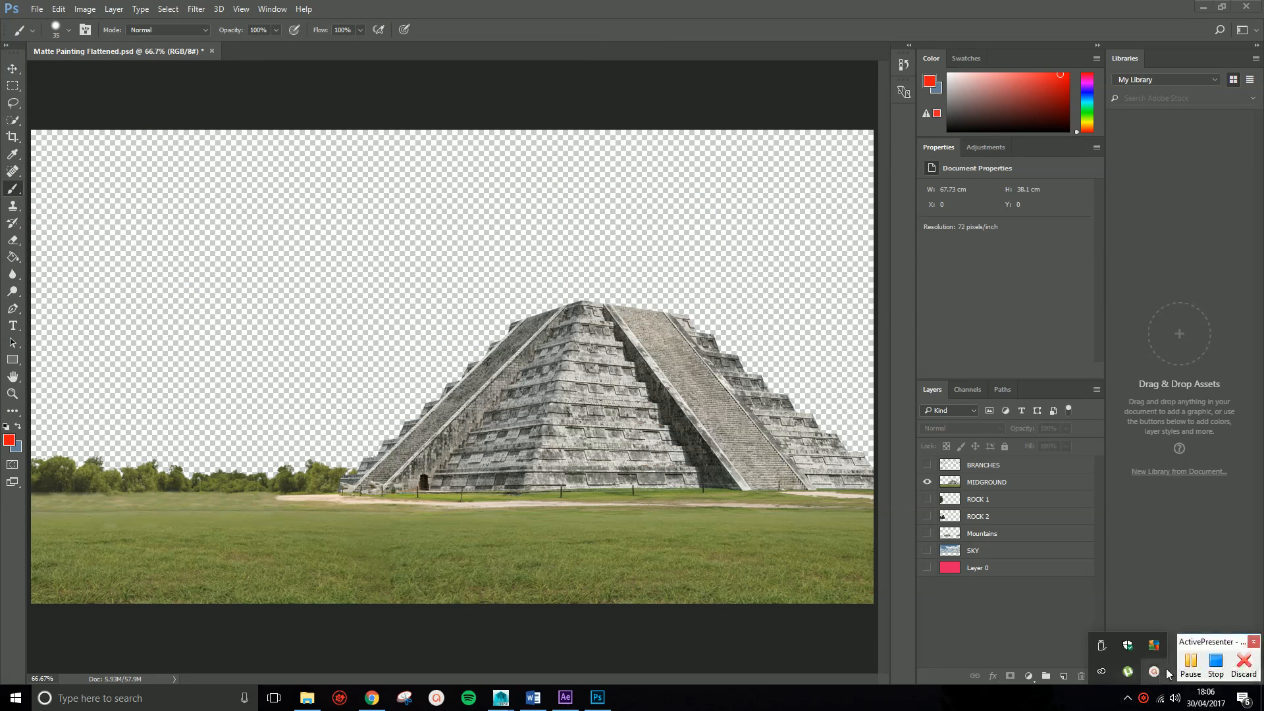
pyautogui.click(1191, 666)
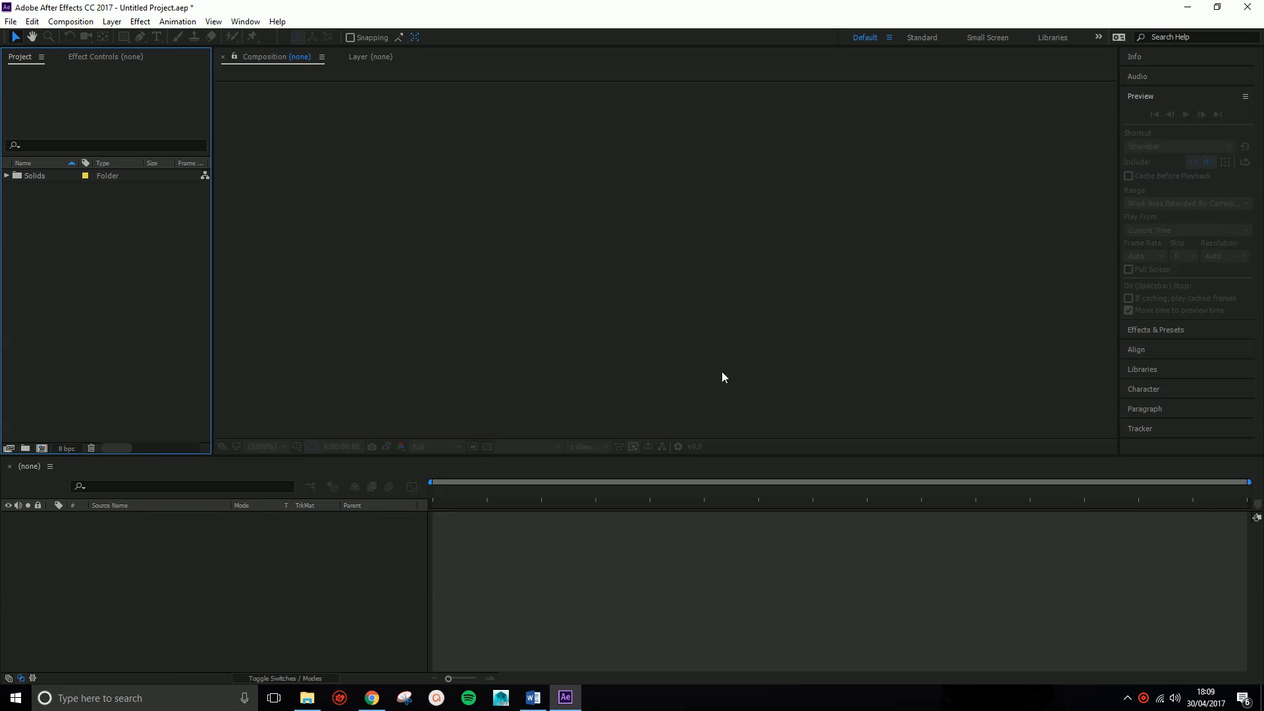
# In After Effects, import the Branches, Midground, mountains, rock 1, rock 2 and Sky PNGs from the week_10 folder as footage.
pyautogui.doubleClick(93, 290)
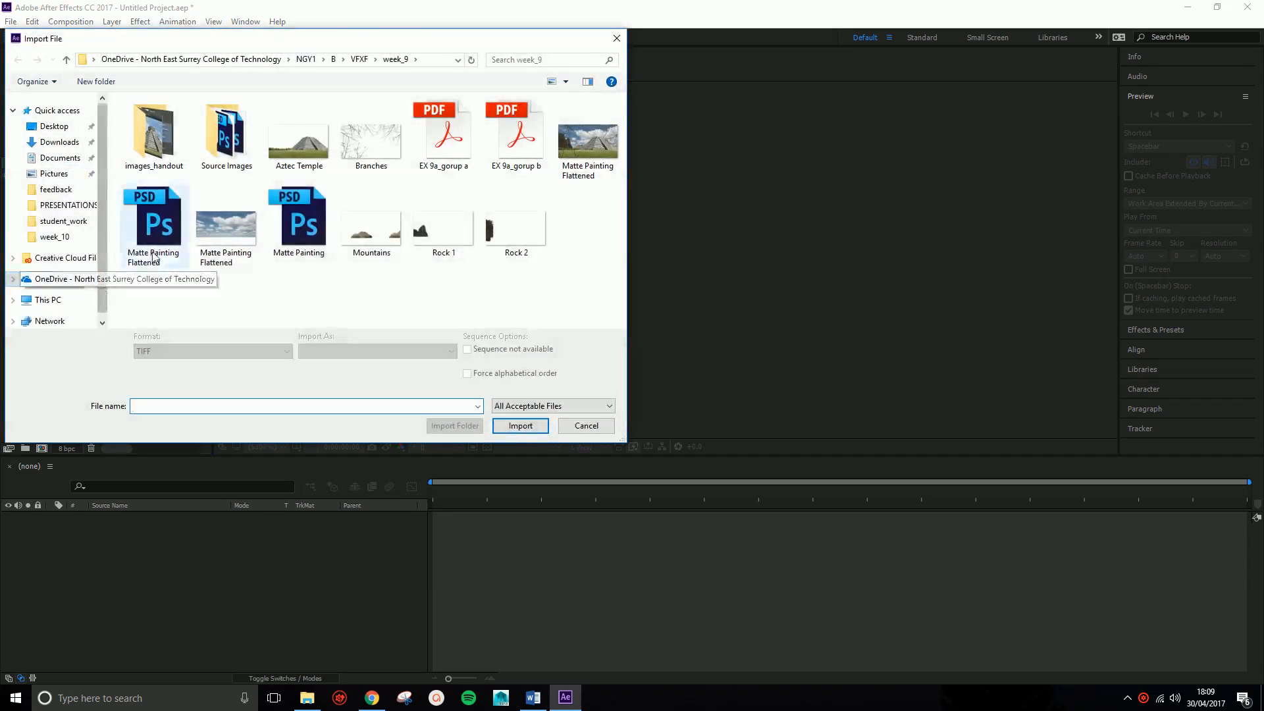
pyautogui.click(359, 59)
pyautogui.doubleClick(155, 217)
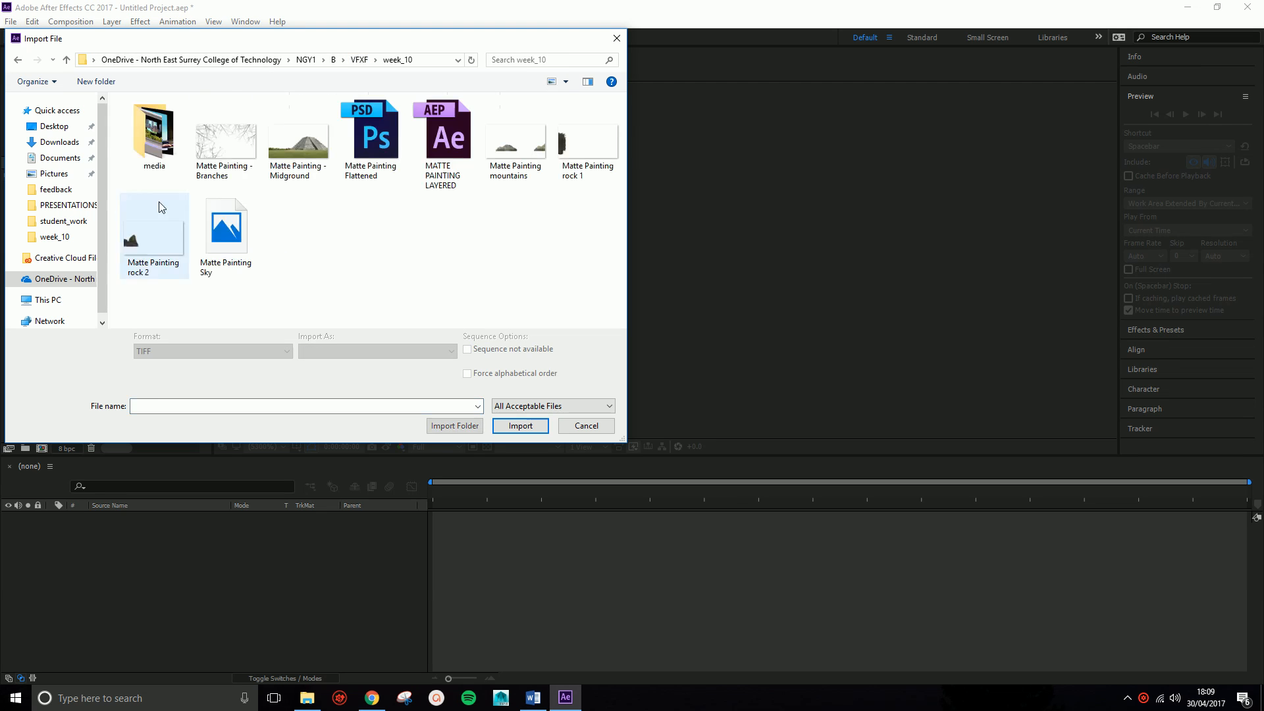
pyautogui.click(237, 137)
pyautogui.keyDown('ctrl'); pyautogui.click(309, 143); pyautogui.keyUp('ctrl')
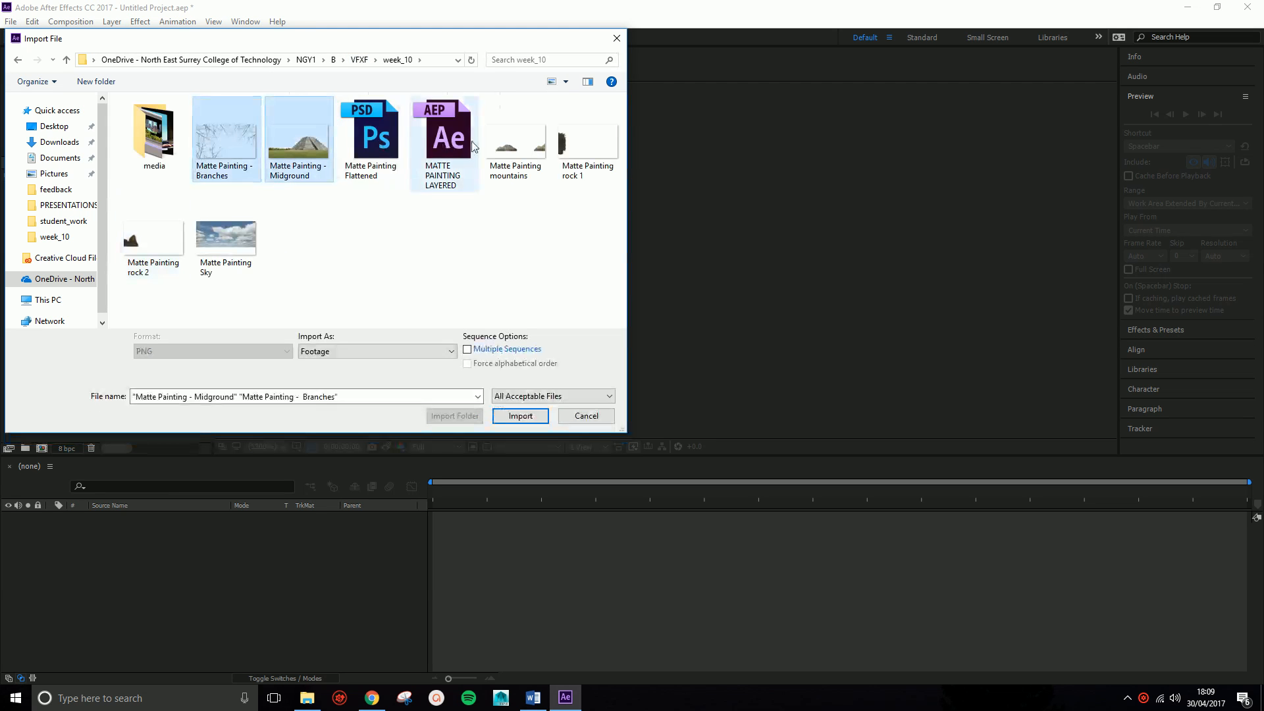
pyautogui.keyDown('ctrl'); pyautogui.click(544, 147); pyautogui.keyUp('ctrl')
pyautogui.keyDown('ctrl'); pyautogui.click(588, 142); pyautogui.keyUp('ctrl')
pyautogui.keyDown('ctrl'); pyautogui.click(154, 237); pyautogui.keyUp('ctrl')
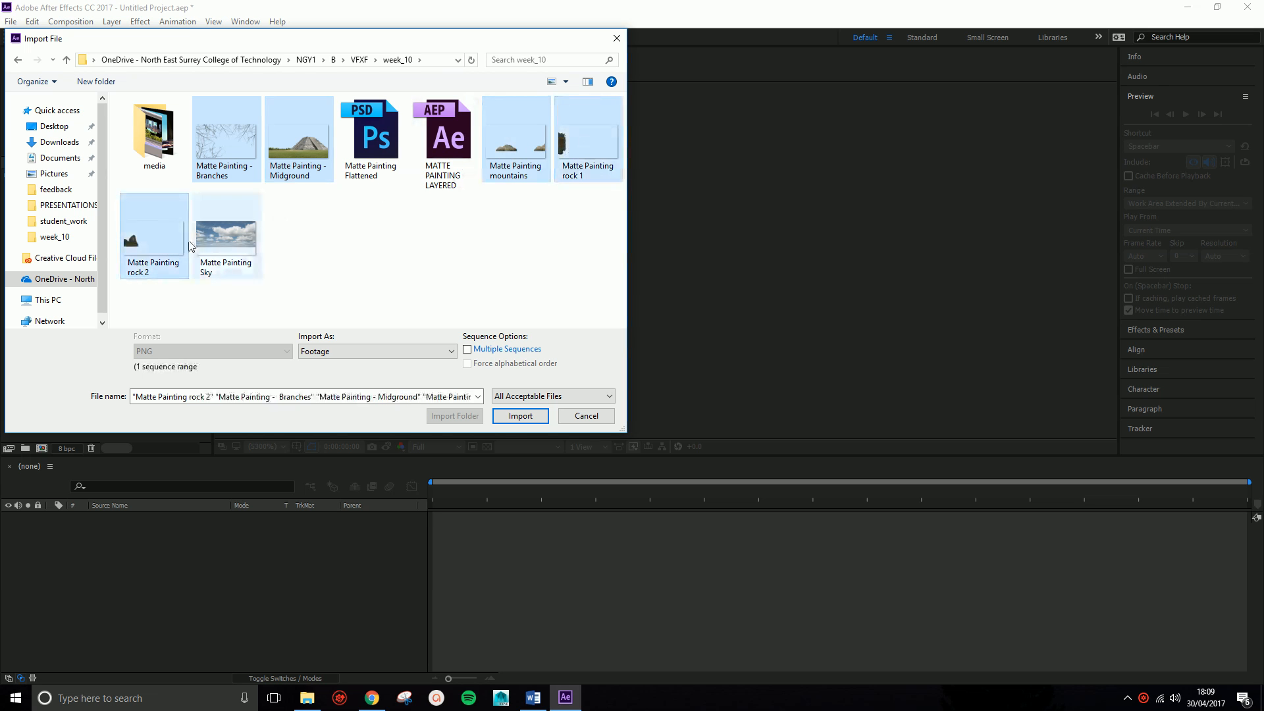
pyautogui.keyDown('ctrl'); pyautogui.click(226, 238); pyautogui.keyUp('ctrl')
pyautogui.click(515, 417)
pyautogui.click(98, 322)
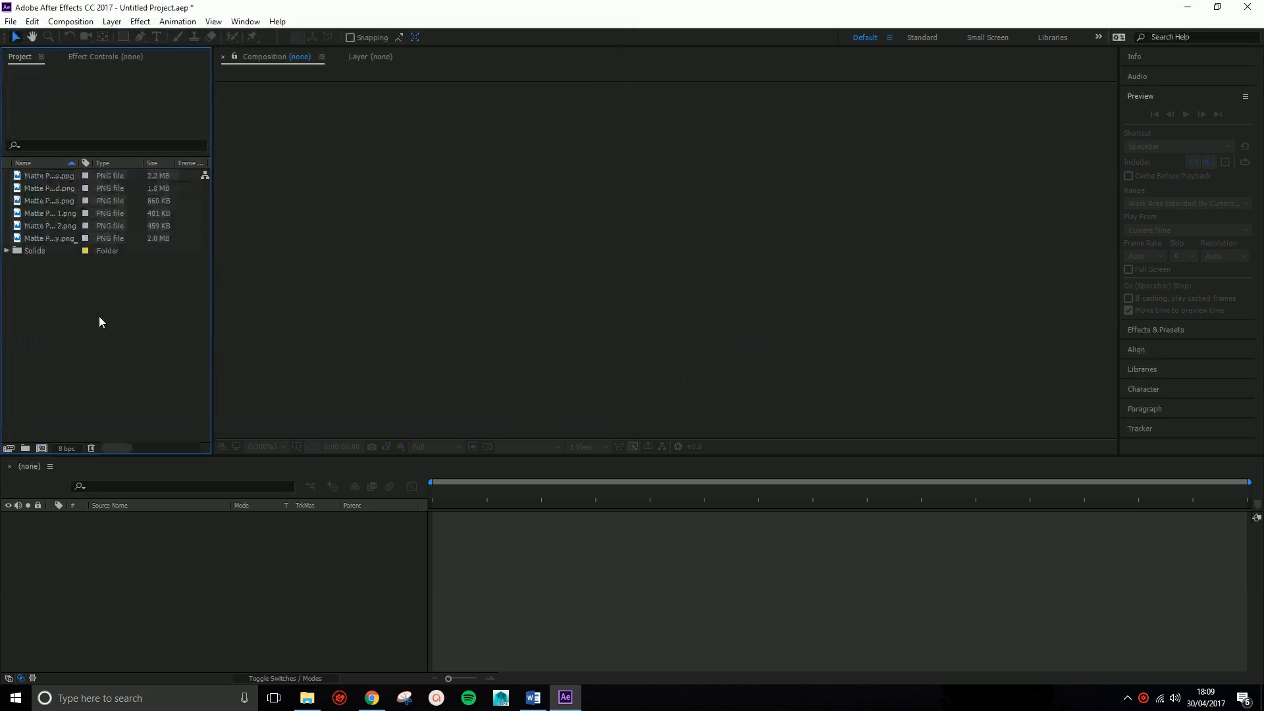
# Widen the project's Name column to show the full file names and check the imported PNG files.
pyautogui.moveTo(77, 163); pyautogui.dragTo(153, 165)
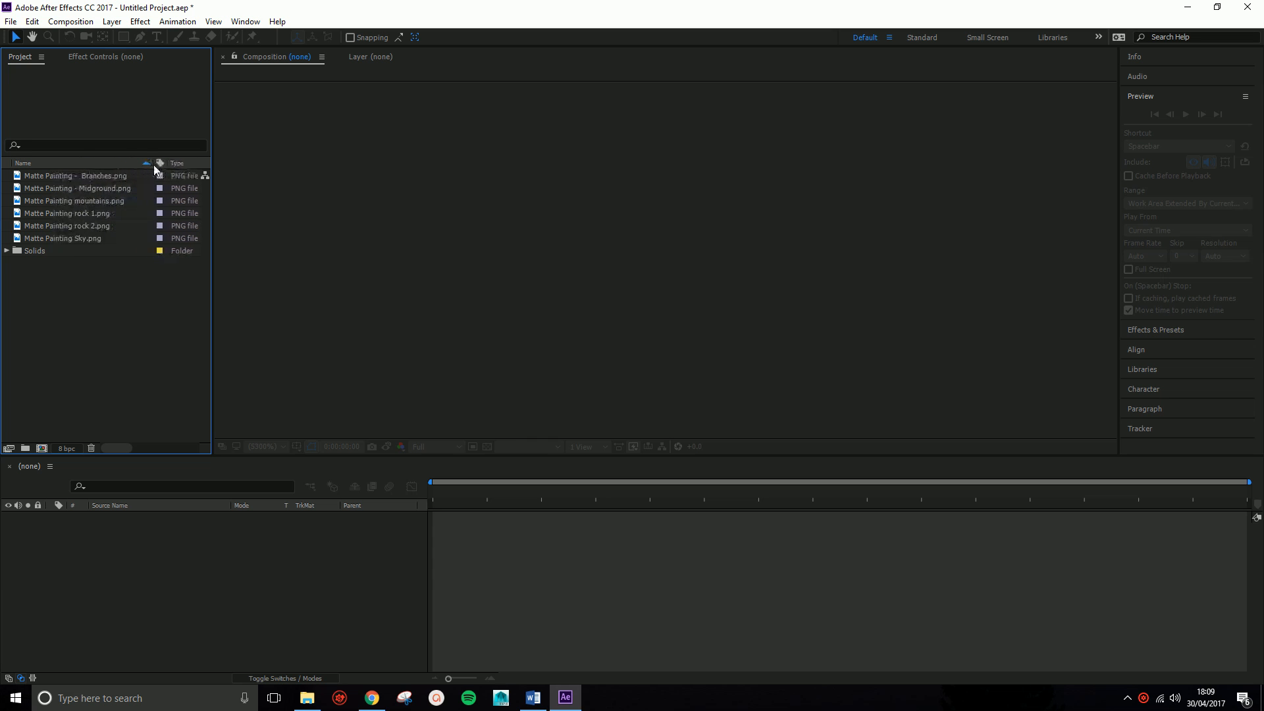
pyautogui.click(80, 237)
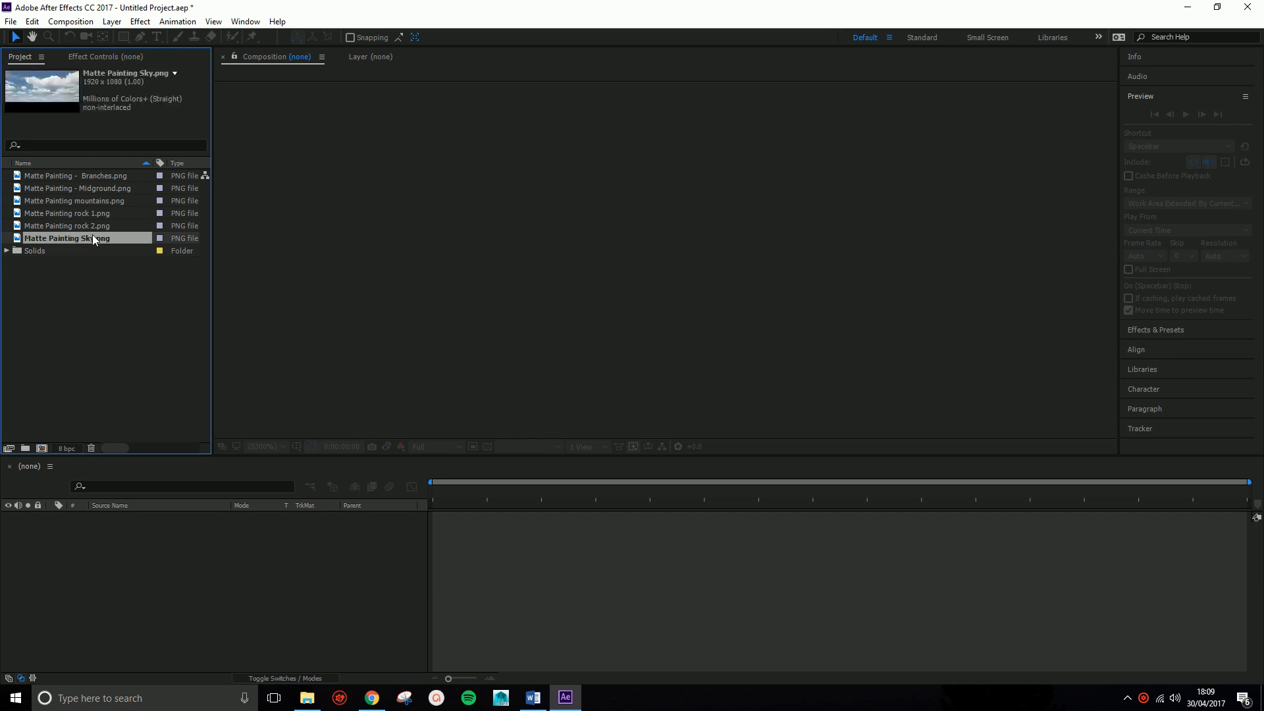
pyautogui.keyDown('shift'); pyautogui.click(107, 176); pyautogui.keyUp('shift')
pyautogui.click(96, 293)
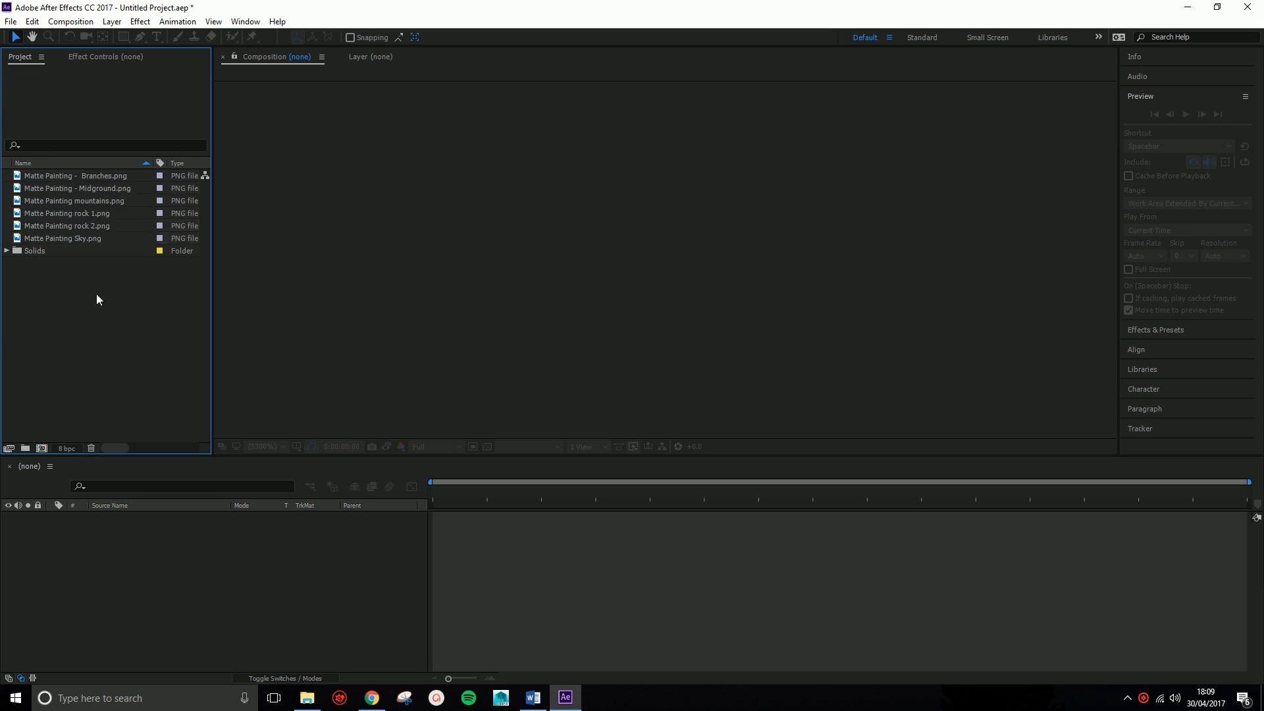
# Create a composition from Matte Painting Sky.png and stack mountains, rock 2, rock 1, Midground and Branches above it in that order.
pyautogui.moveTo(98, 238); pyautogui.dragTo(45, 445)
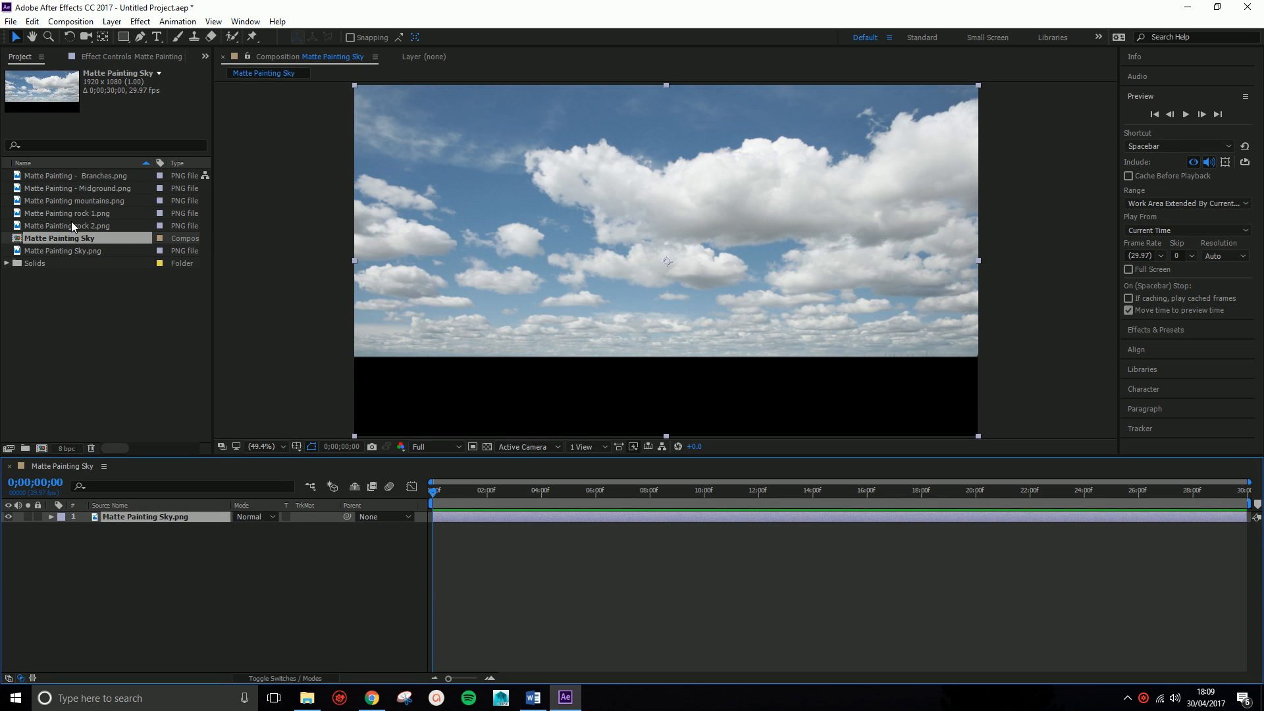
pyautogui.moveTo(77, 201)
pyautogui.mouseDown()
pyautogui.moveTo(77, 367)
pyautogui.moveTo(116, 512)
pyautogui.mouseUp()
pyautogui.moveTo(92, 223); pyautogui.dragTo(136, 512)
pyautogui.moveTo(97, 207); pyautogui.dragTo(131, 514)
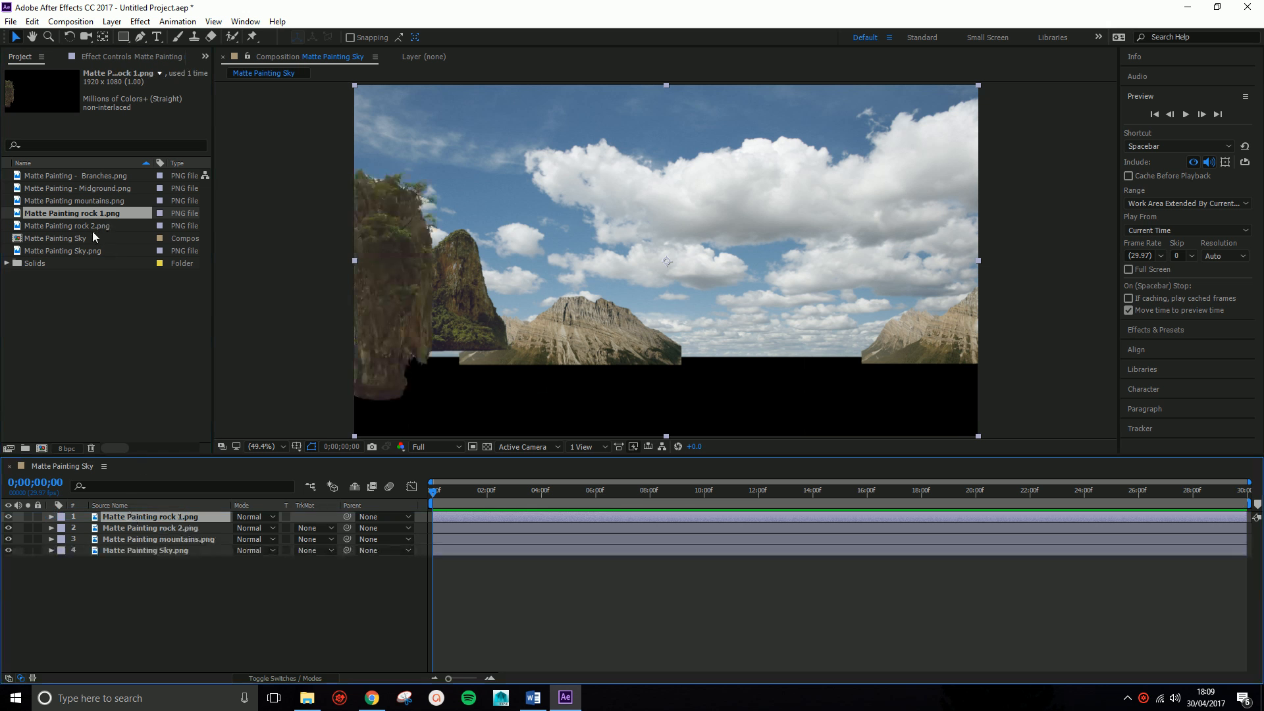
pyautogui.moveTo(102, 187); pyautogui.dragTo(124, 512)
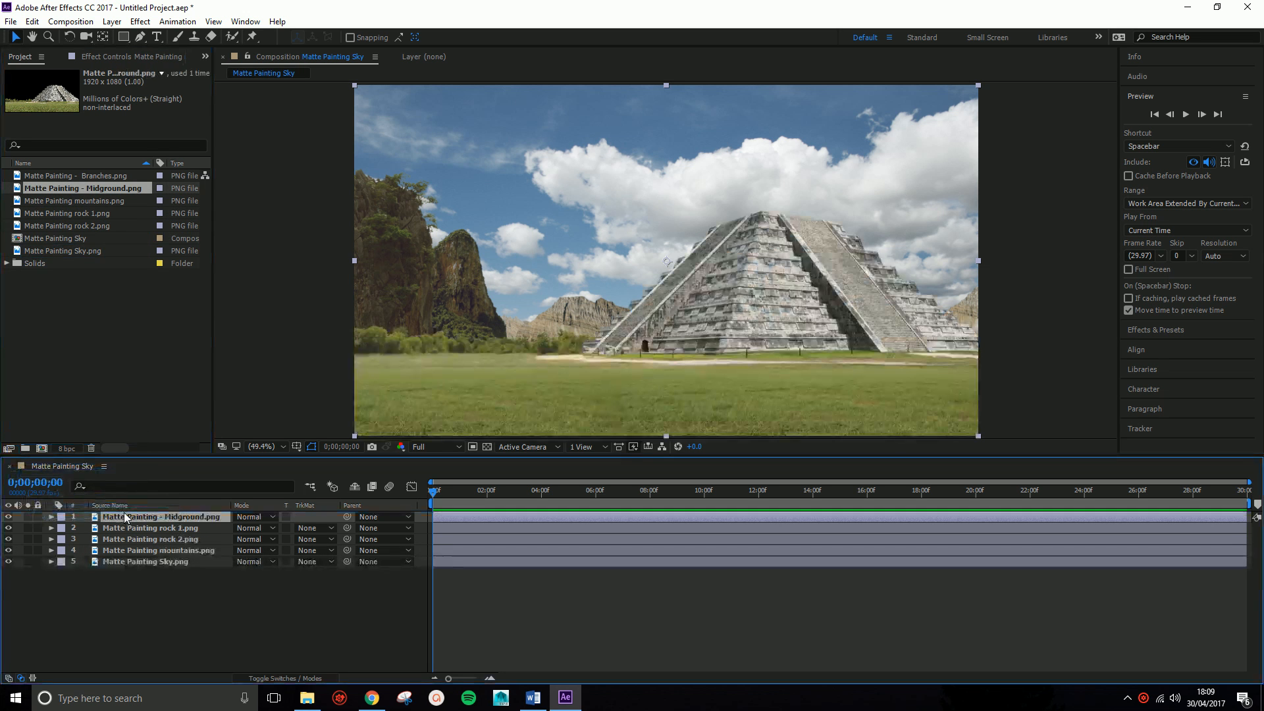
pyautogui.moveTo(116, 172); pyautogui.dragTo(144, 513)
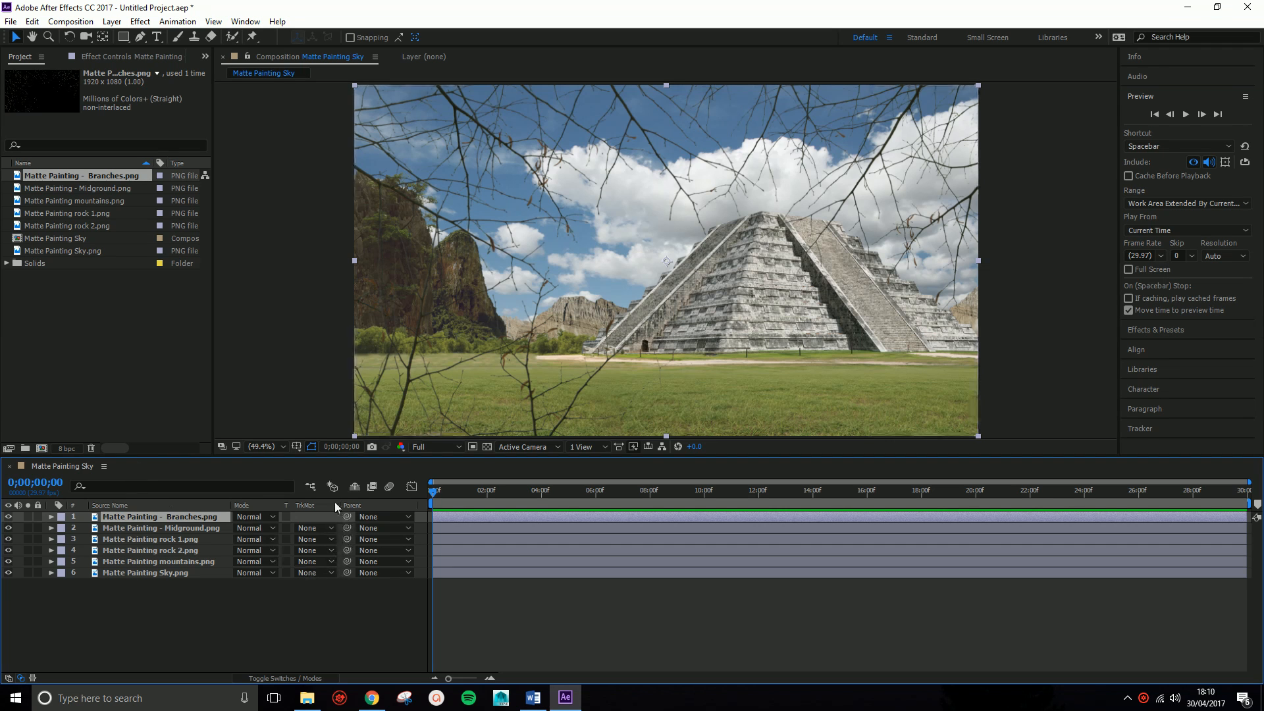
# Display the layer switches and make all six matte painting layers 3D.
pyautogui.click(292, 679)
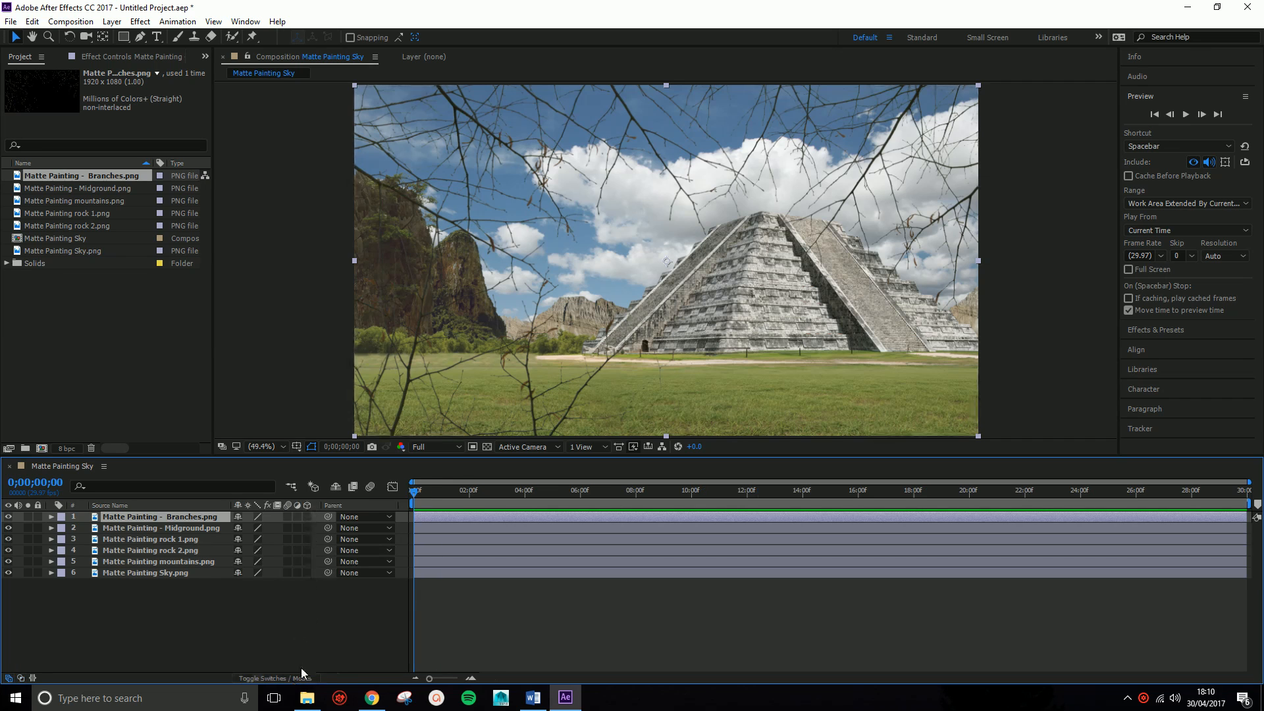
pyautogui.click(301, 678)
pyautogui.click(301, 678)
pyautogui.moveTo(306, 517); pyautogui.dragTo(310, 578)
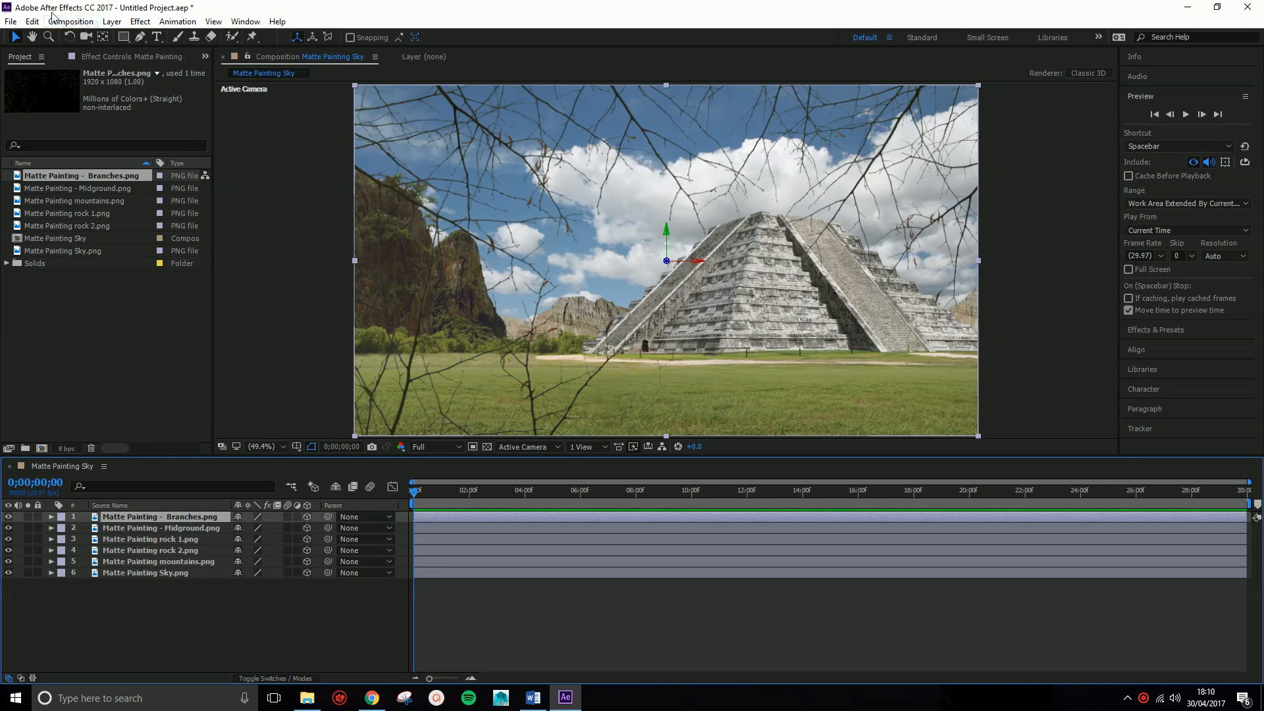
# Add a two-node camera with the 50mm preset to the composition.
pyautogui.click(111, 22)
pyautogui.moveTo(135, 23)
pyautogui.moveTo(218, 37)
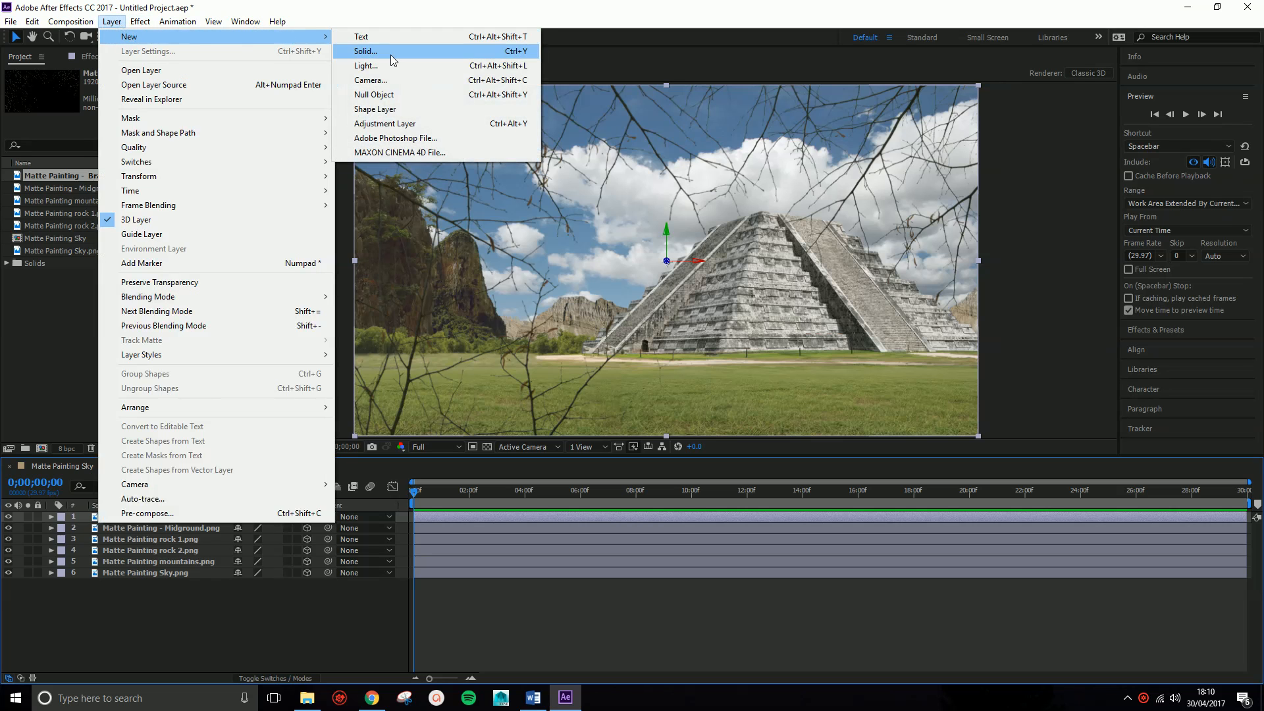
pyautogui.click(386, 80)
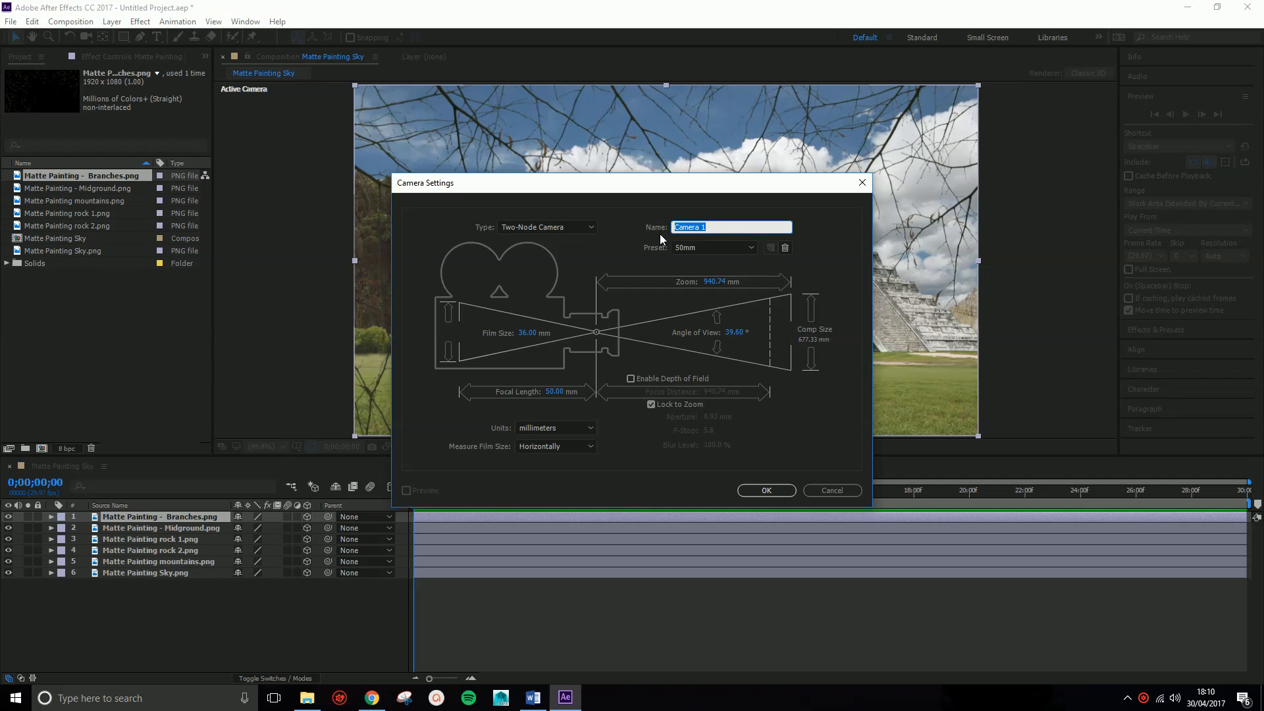
pyautogui.click(761, 489)
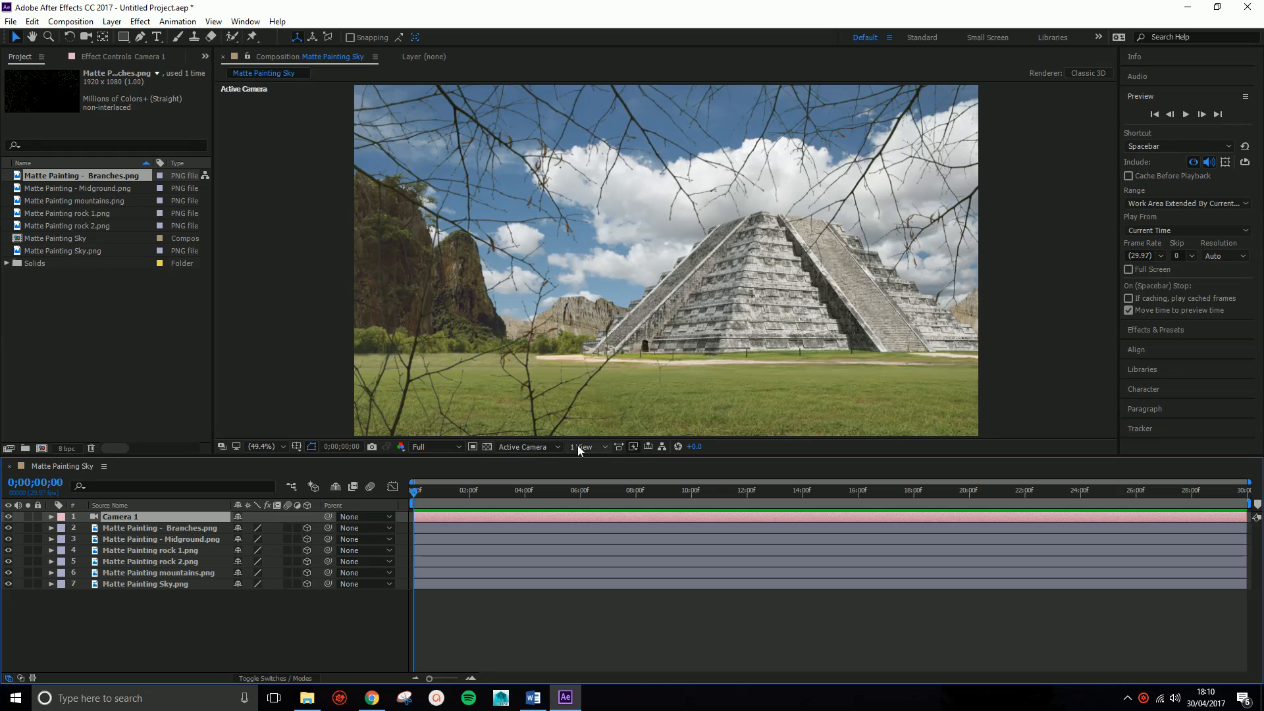
# Switch the composition viewer to the Top view and frame the camera together with the stacked layers.
pyautogui.click(517, 453)
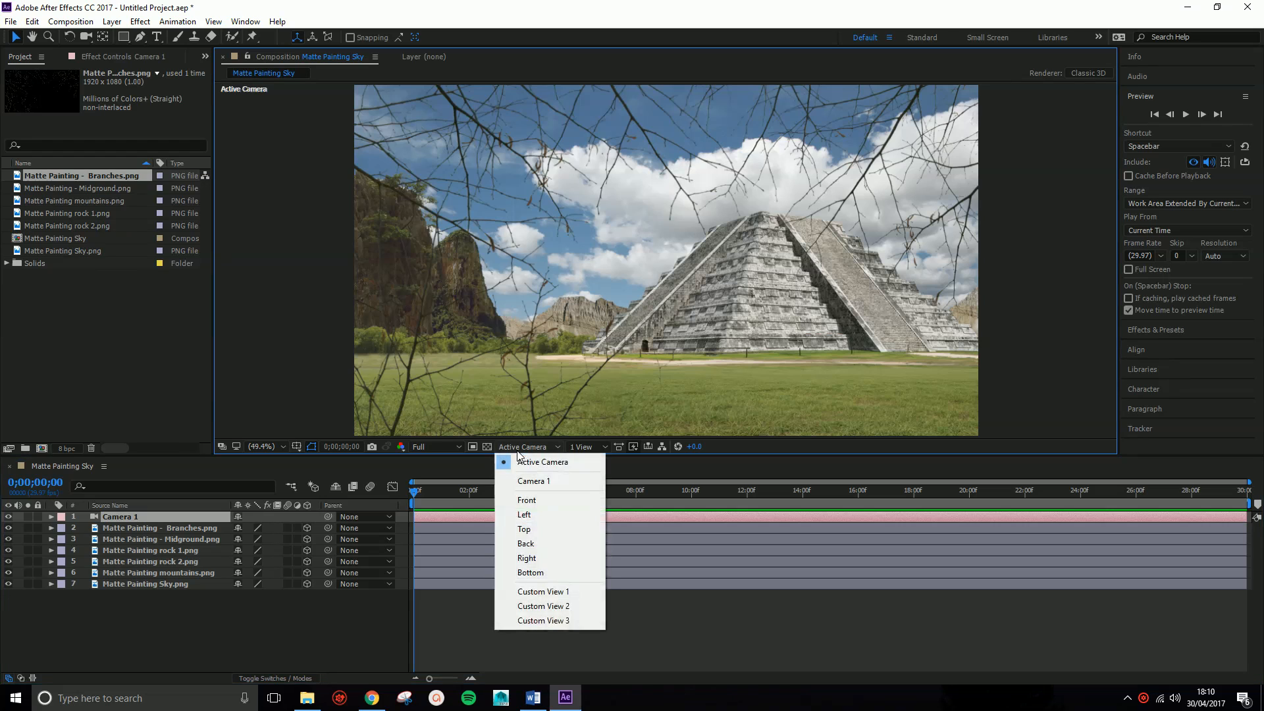
pyautogui.click(537, 529)
pyautogui.rightClick(789, 350)
pyautogui.click(523, 295)
pyautogui.scroll(-3, 731, 336)
pyautogui.press(',')
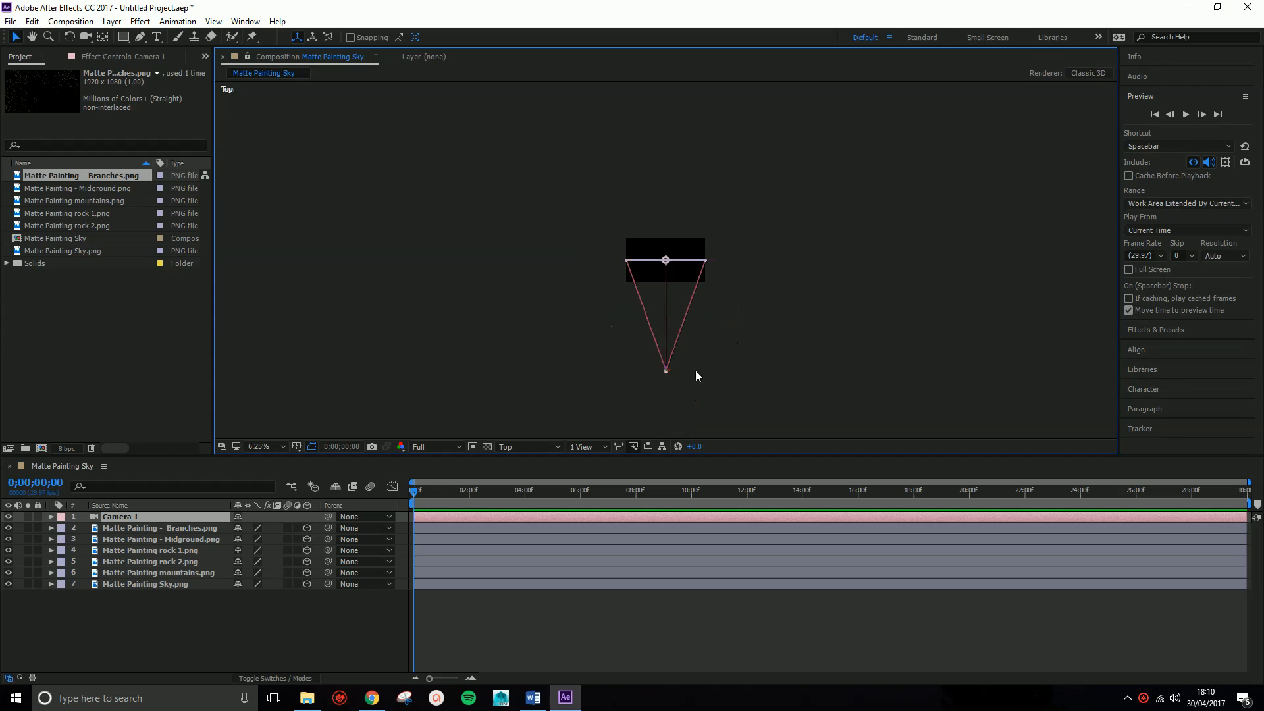
pyautogui.press('.')
pyautogui.moveTo(677, 395); pyautogui.dragTo(672, 272)
pyautogui.scroll(2, 668, 368)
pyautogui.scroll(-2, 665, 372)
pyautogui.moveTo(648, 242); pyautogui.dragTo(677, 409)
# Examine where the Branches, Midground, rock 1 and rock 2 layers sit in depth.
pyautogui.click(134, 528)
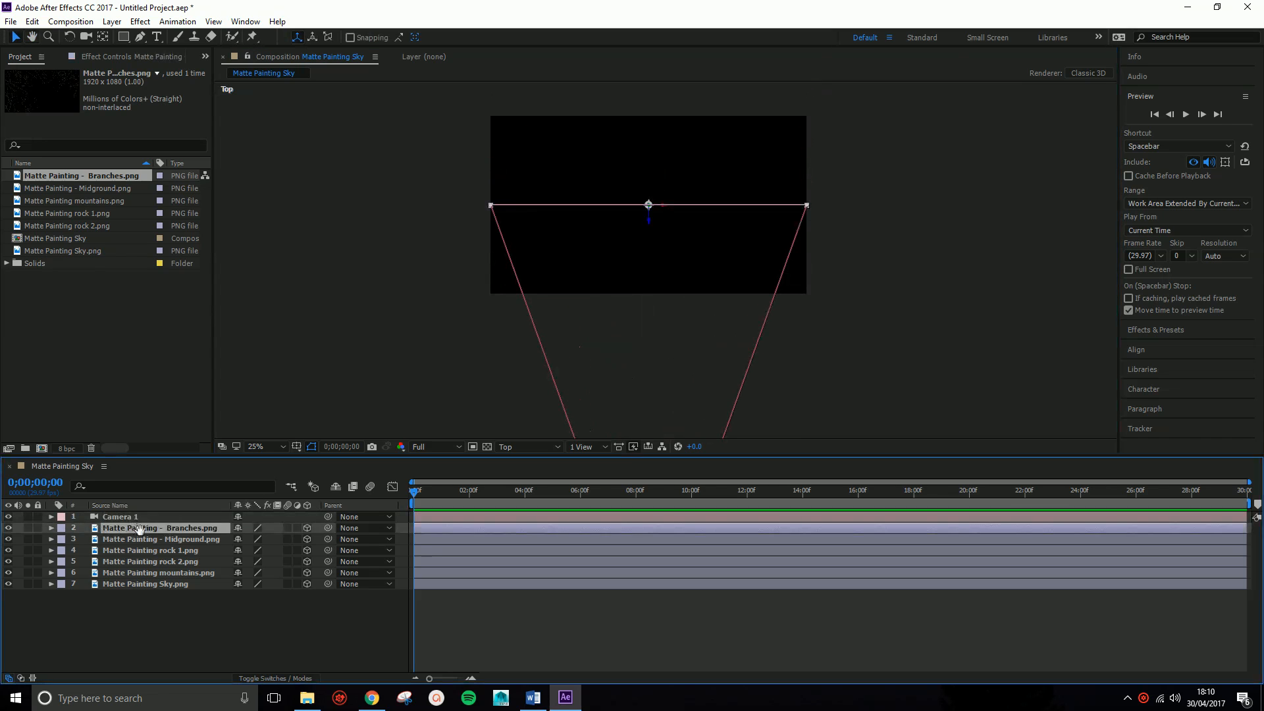
pyautogui.click(144, 540)
pyautogui.click(150, 551)
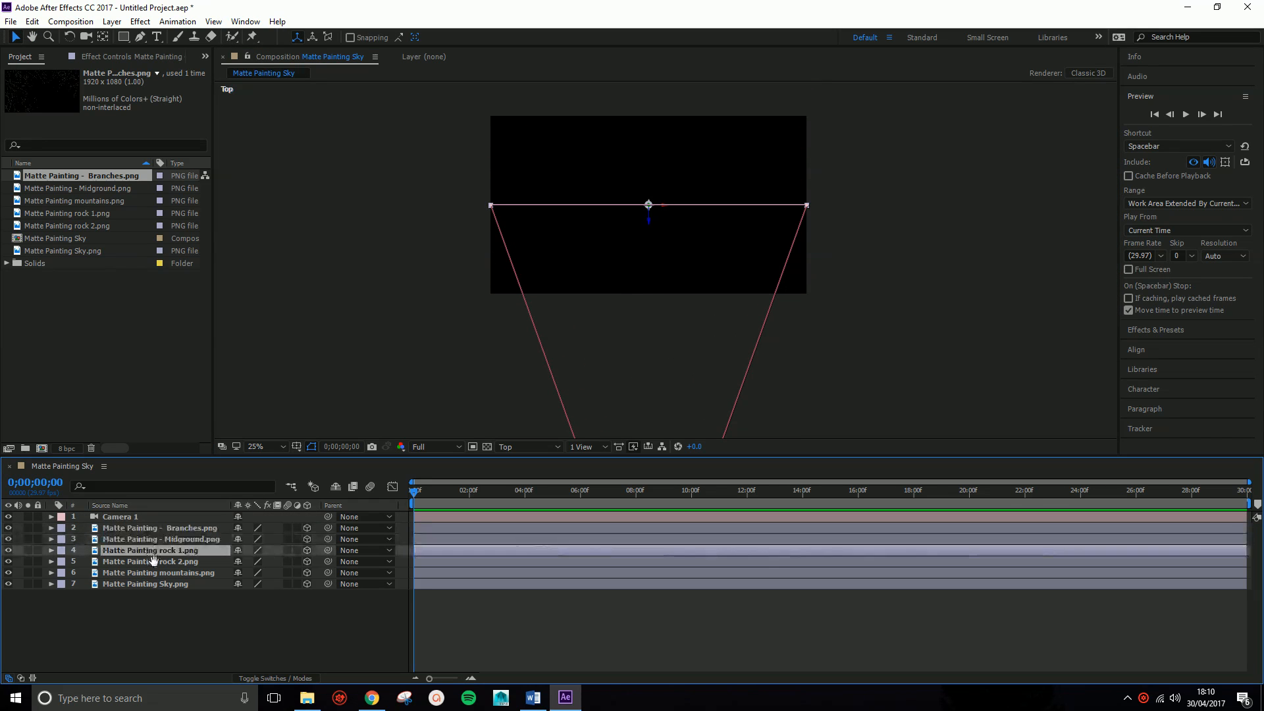
pyautogui.click(152, 561)
pyautogui.press('.')
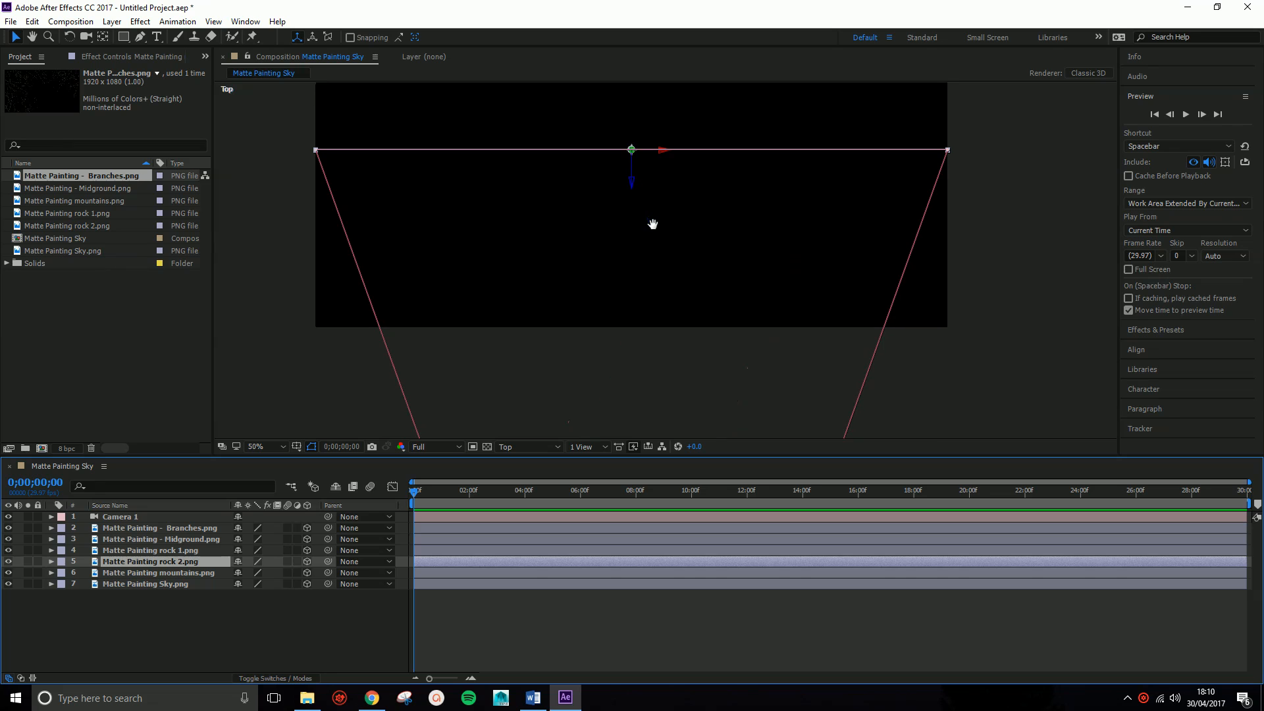
pyautogui.moveTo(650, 169); pyautogui.dragTo(688, 274)
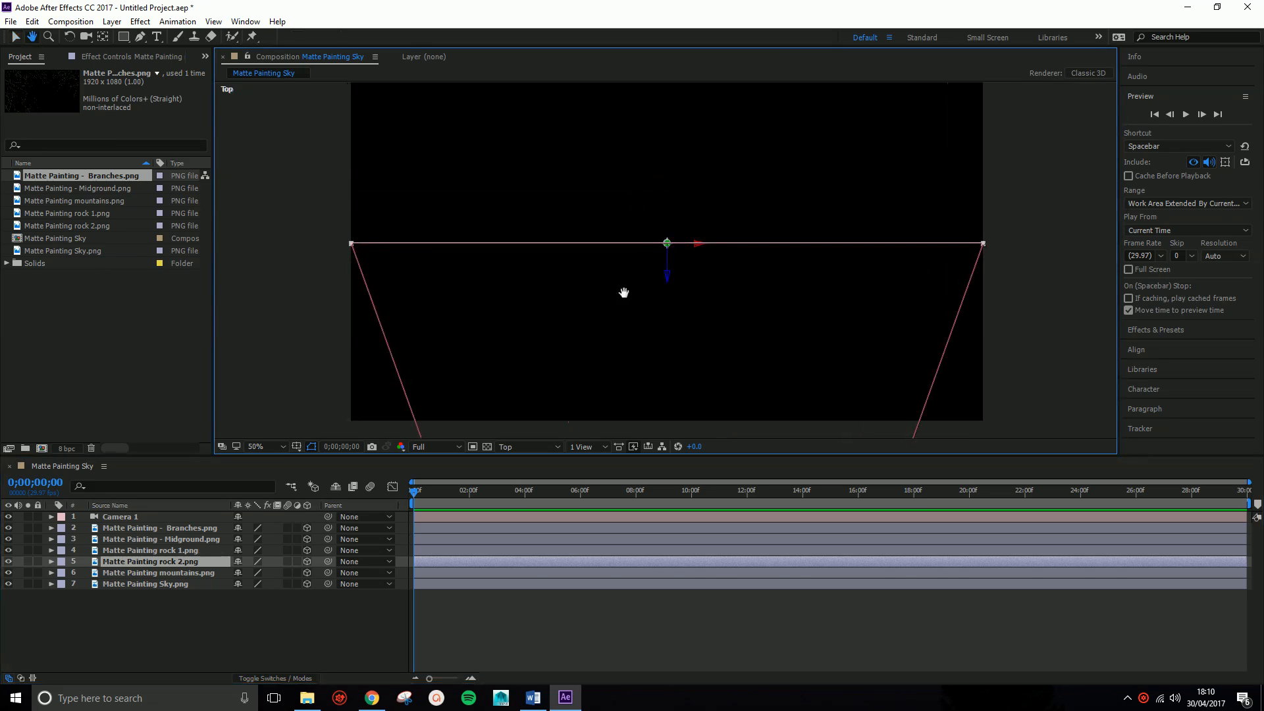
# Move the Sky layer far back along its Z axis and place the mountains layer a short distance in front of it.
pyautogui.click(179, 584)
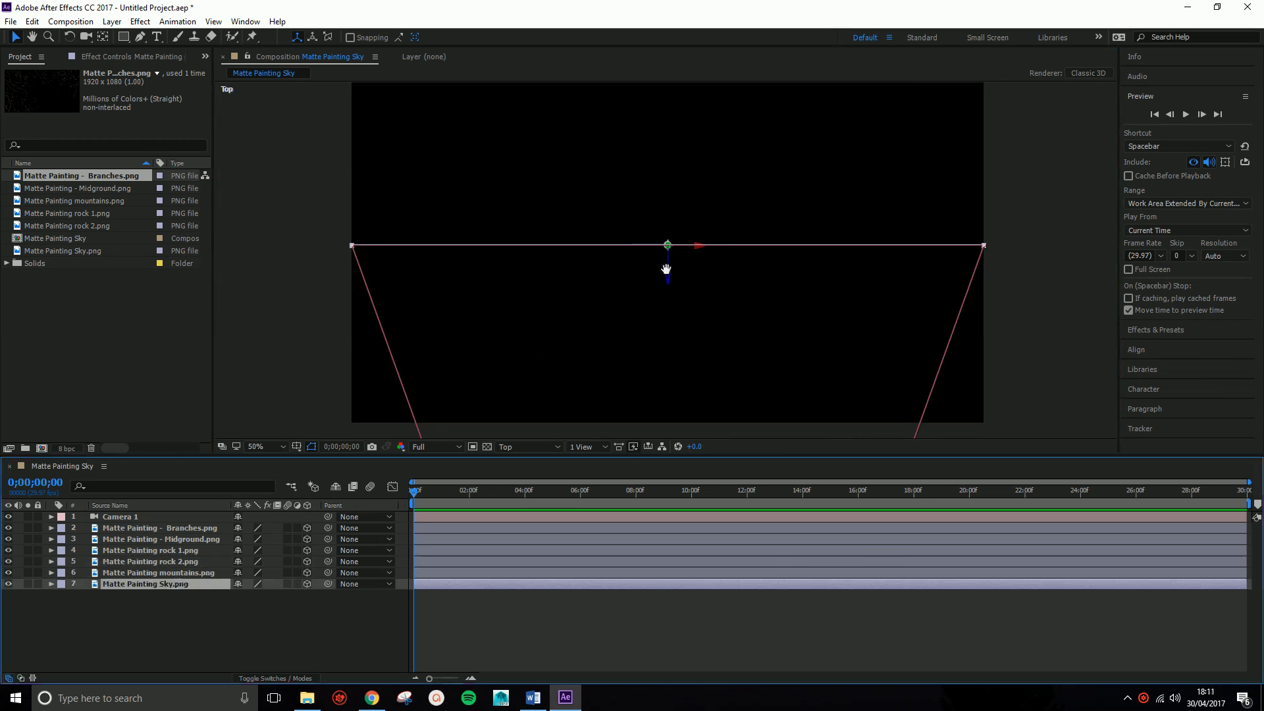
pyautogui.moveTo(669, 279)
pyautogui.mouseDown()
pyautogui.moveTo(668, 145)
pyautogui.moveTo(739, 305)
pyautogui.moveTo(683, 169)
pyautogui.moveTo(680, 118)
pyautogui.mouseUp()
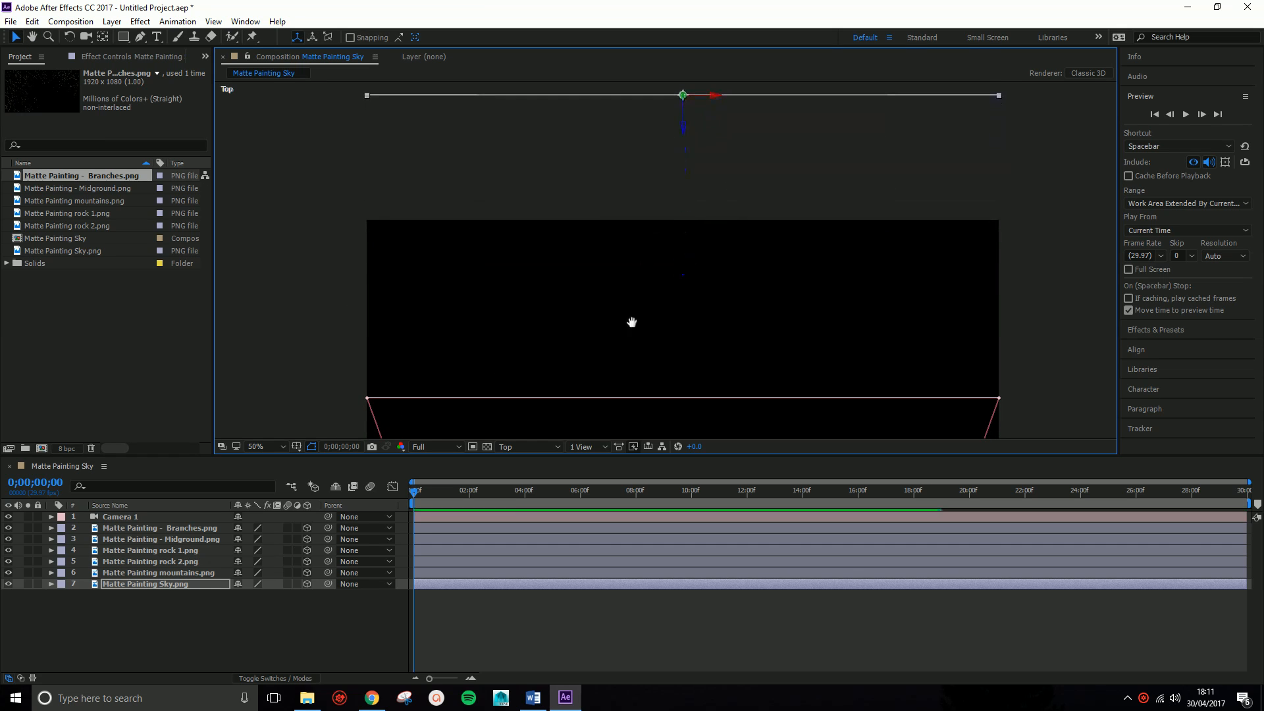
pyautogui.click(160, 572)
pyautogui.moveTo(683, 431); pyautogui.dragTo(675, 186)
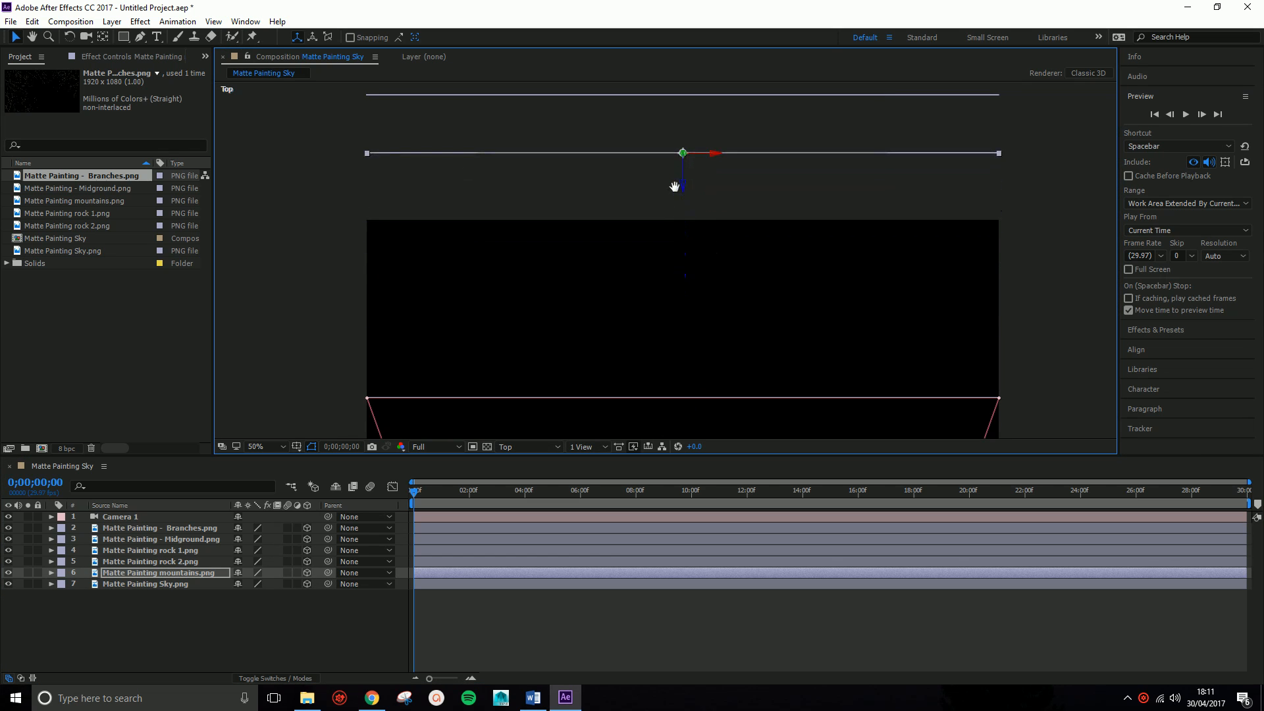
# Move rock 2 back along Z to sit in front of the mountains, and rock 1 slightly in front of rock 2.
pyautogui.click(172, 561)
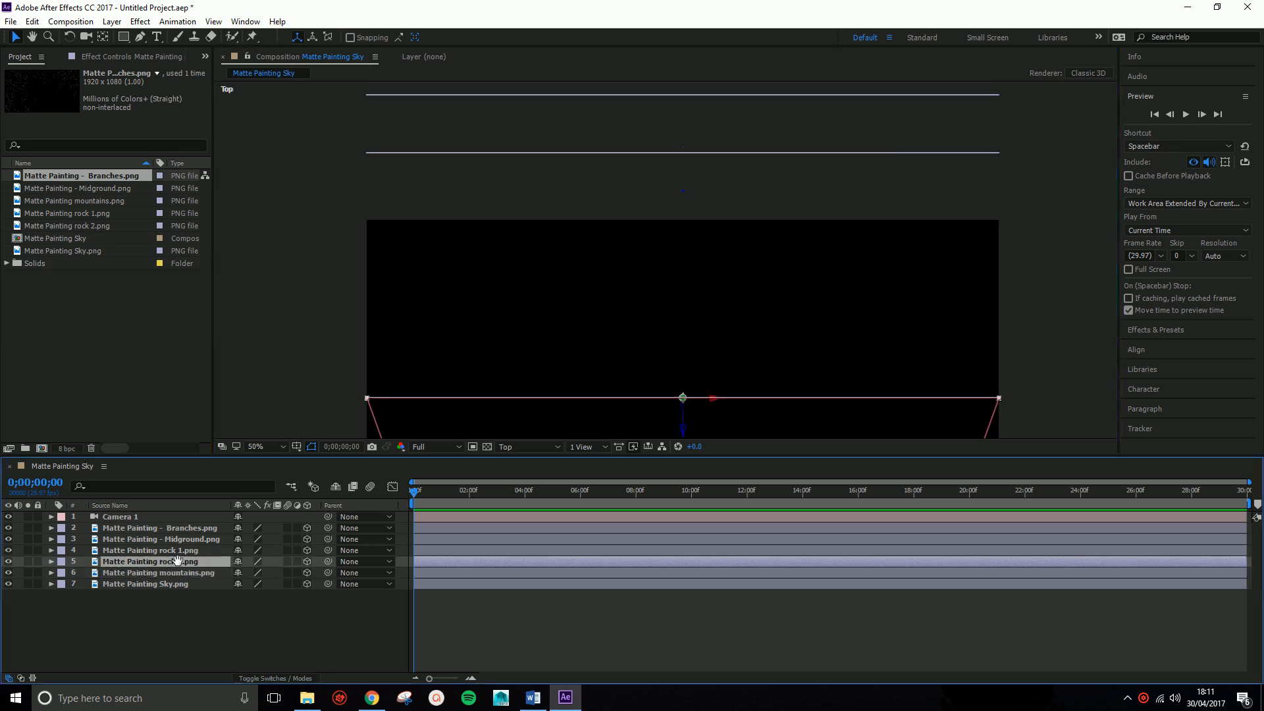
pyautogui.moveTo(683, 426); pyautogui.dragTo(646, 285)
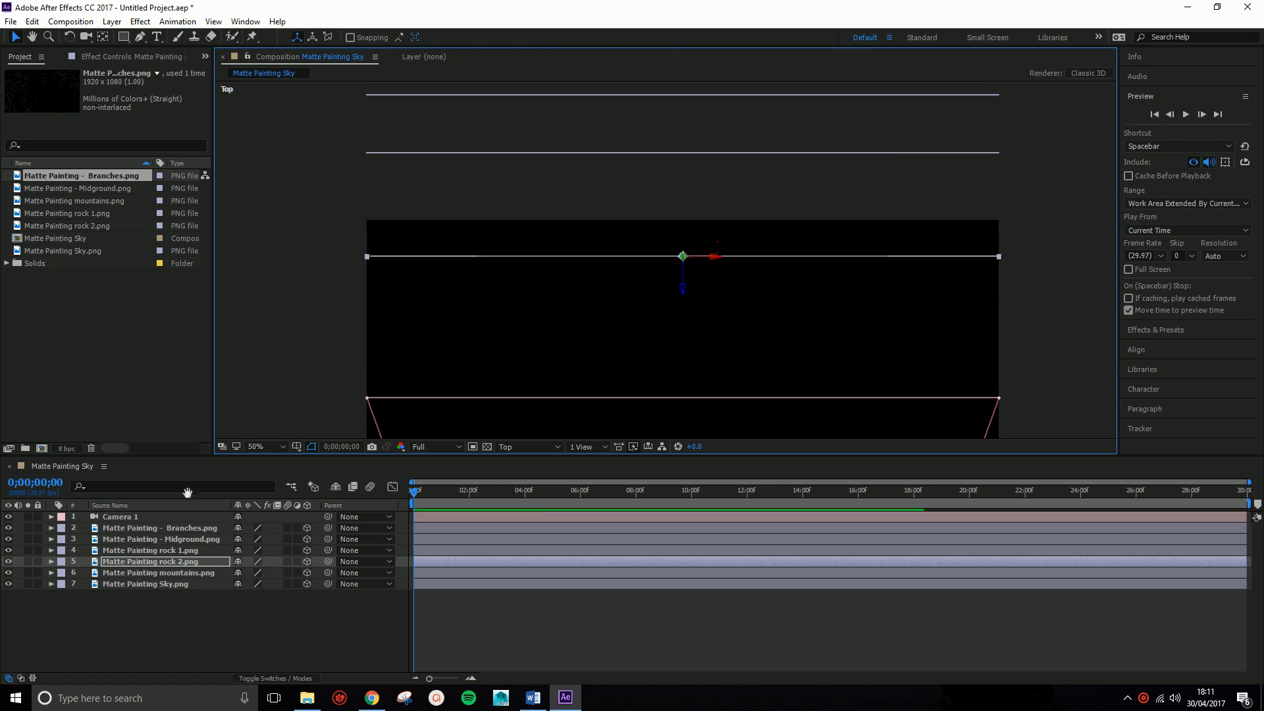
pyautogui.click(181, 552)
pyautogui.moveTo(682, 429); pyautogui.dragTo(678, 312)
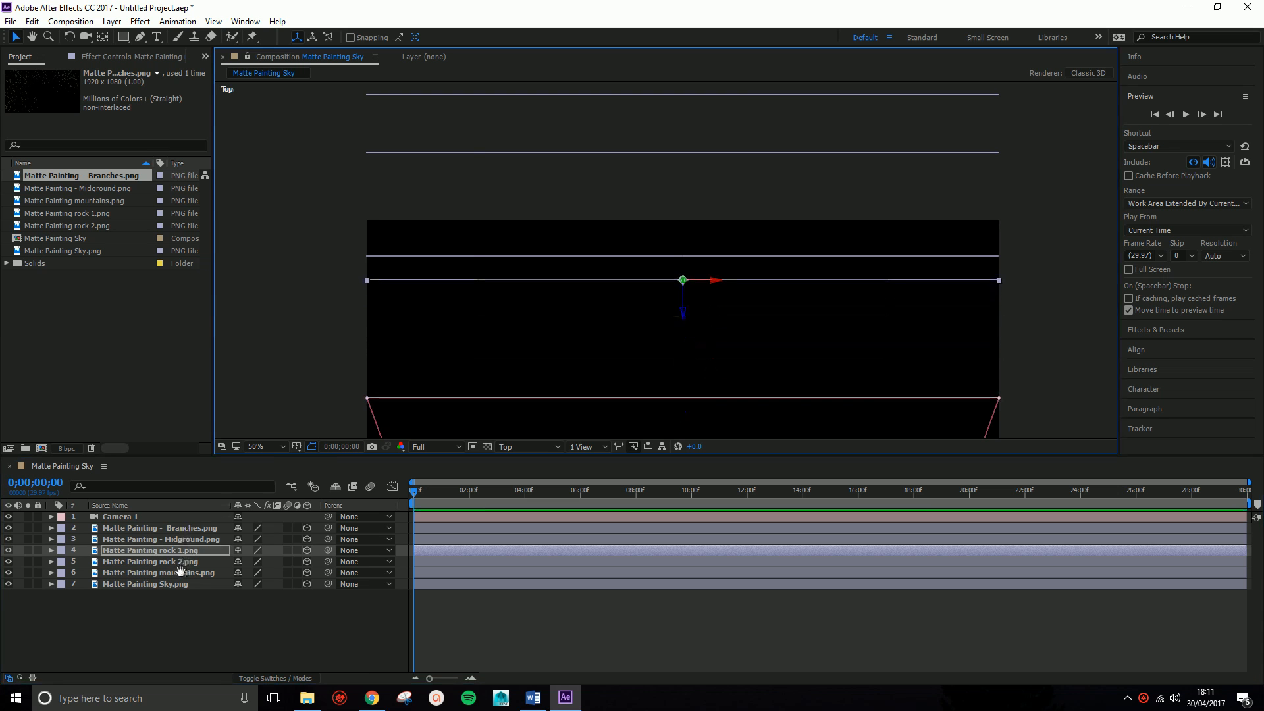
# Move the Midground layer back along Z in front of rock 1, and nudge the Branches layer slightly back from its original position.
pyautogui.click(188, 540)
pyautogui.click(685, 428)
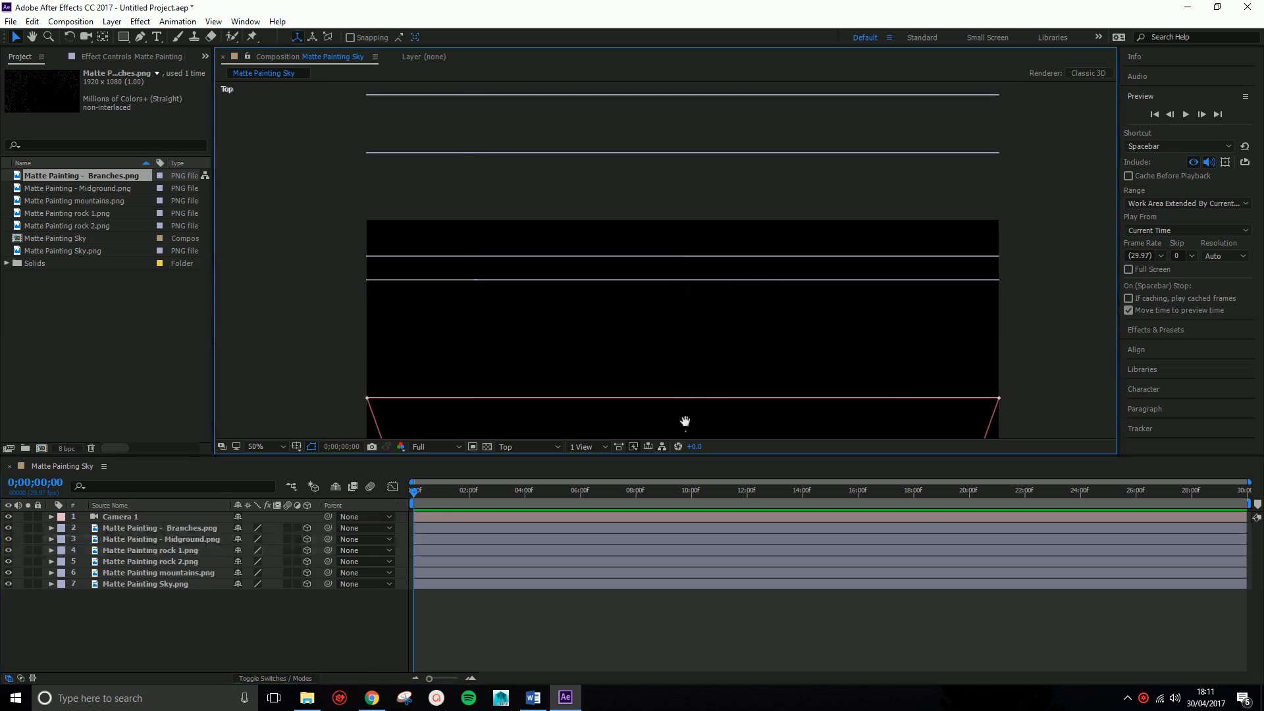
pyautogui.click(173, 539)
pyautogui.moveTo(683, 429); pyautogui.dragTo(668, 350)
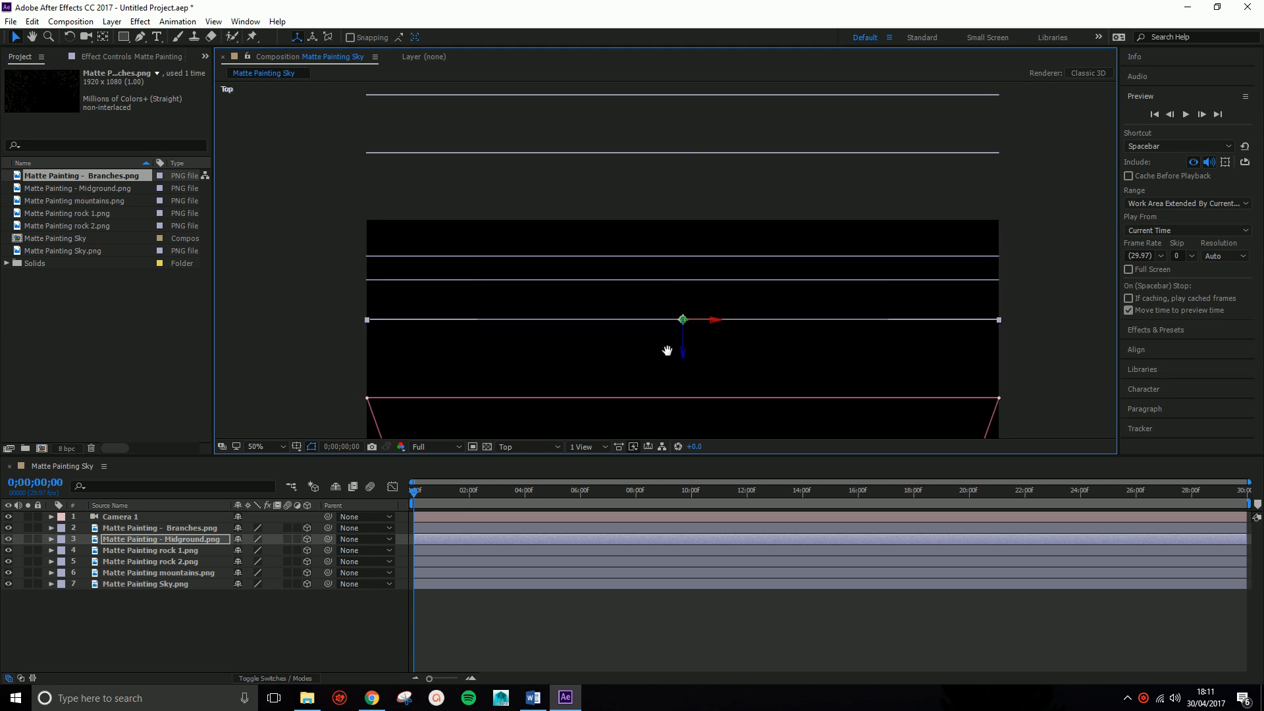
pyautogui.click(172, 528)
pyautogui.moveTo(683, 430); pyautogui.dragTo(684, 423)
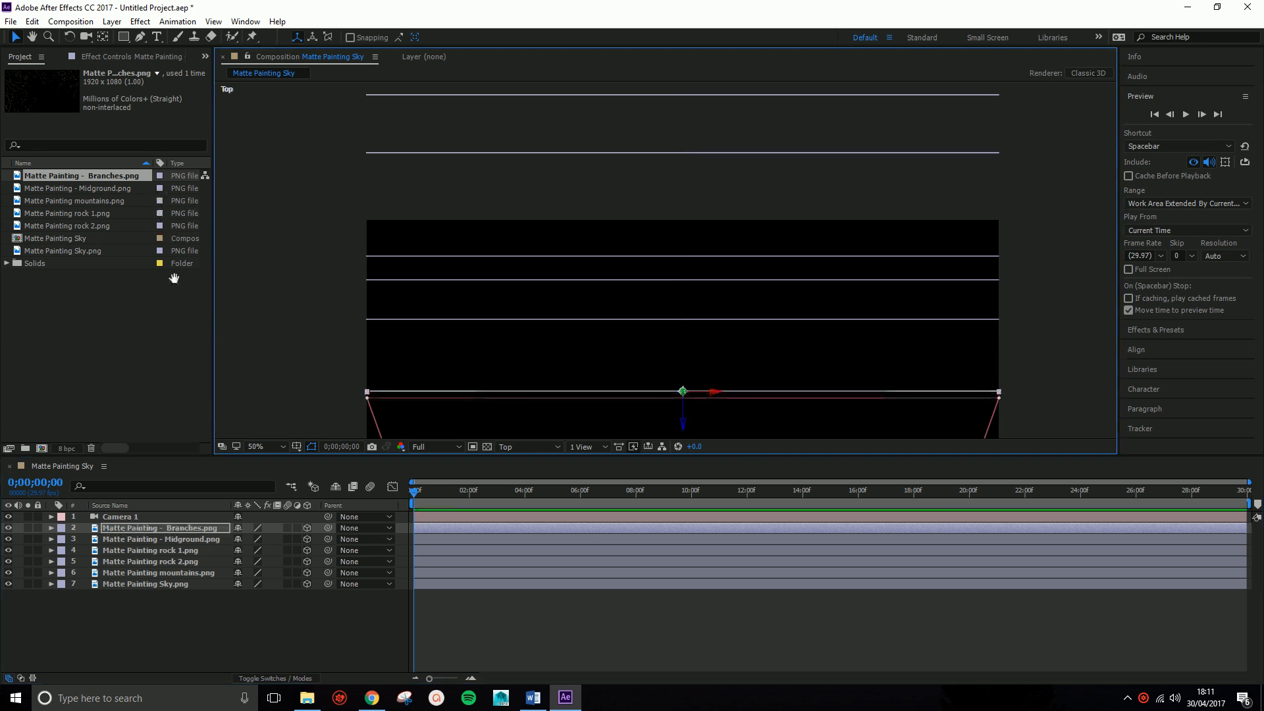
# Switch back to the Active Camera view and scale the Sky layer to 137% to fill the frame.
pyautogui.click(522, 449)
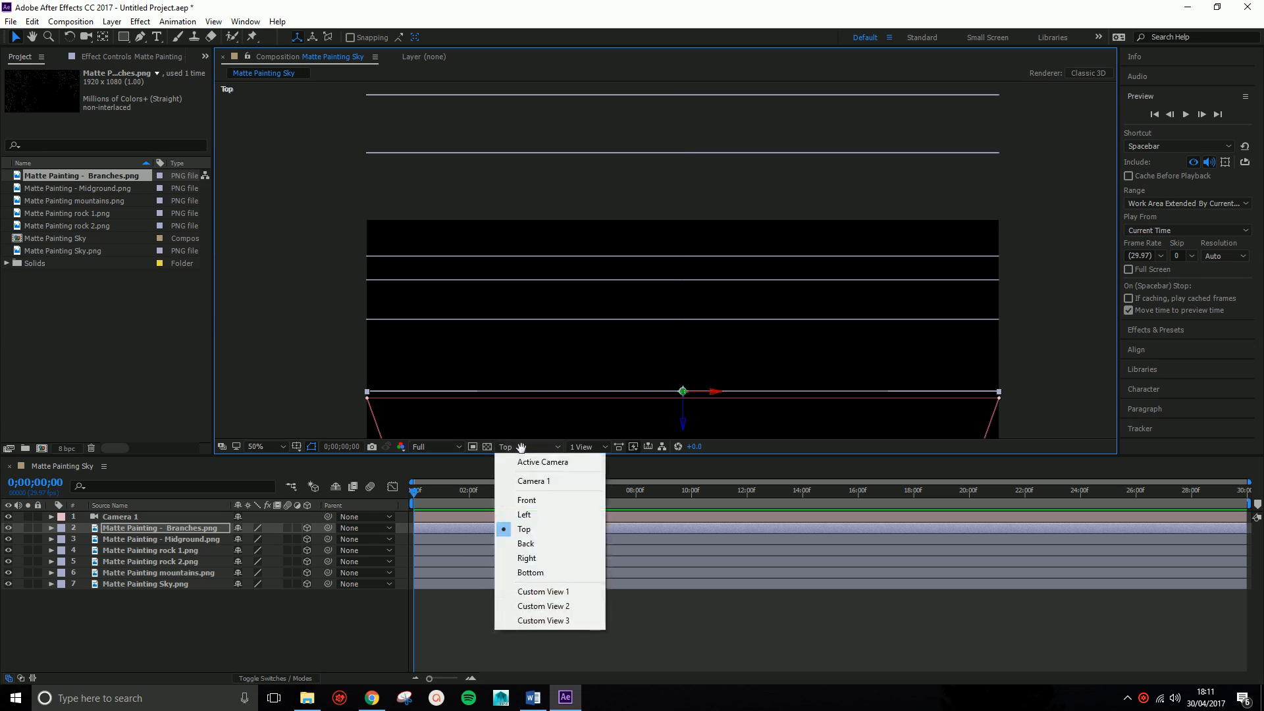
pyautogui.click(521, 458)
pyautogui.press('h')
pyautogui.moveTo(666, 333); pyautogui.dragTo(607, 199)
pyautogui.press('v')
pyautogui.click(164, 585)
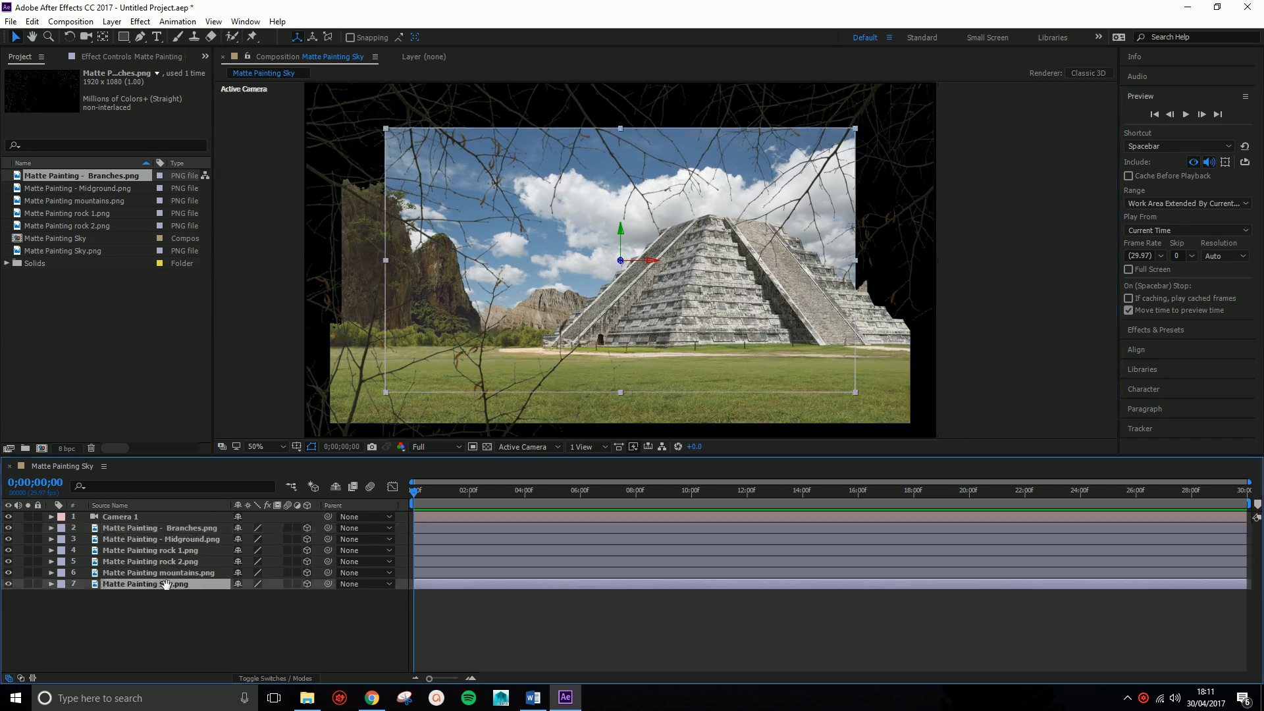
pyautogui.press('s')
pyautogui.moveTo(251, 598); pyautogui.dragTo(278, 599)
# Scale the mountains layer to 128% and the rock 2 layer to 119%.
pyautogui.click(191, 572)
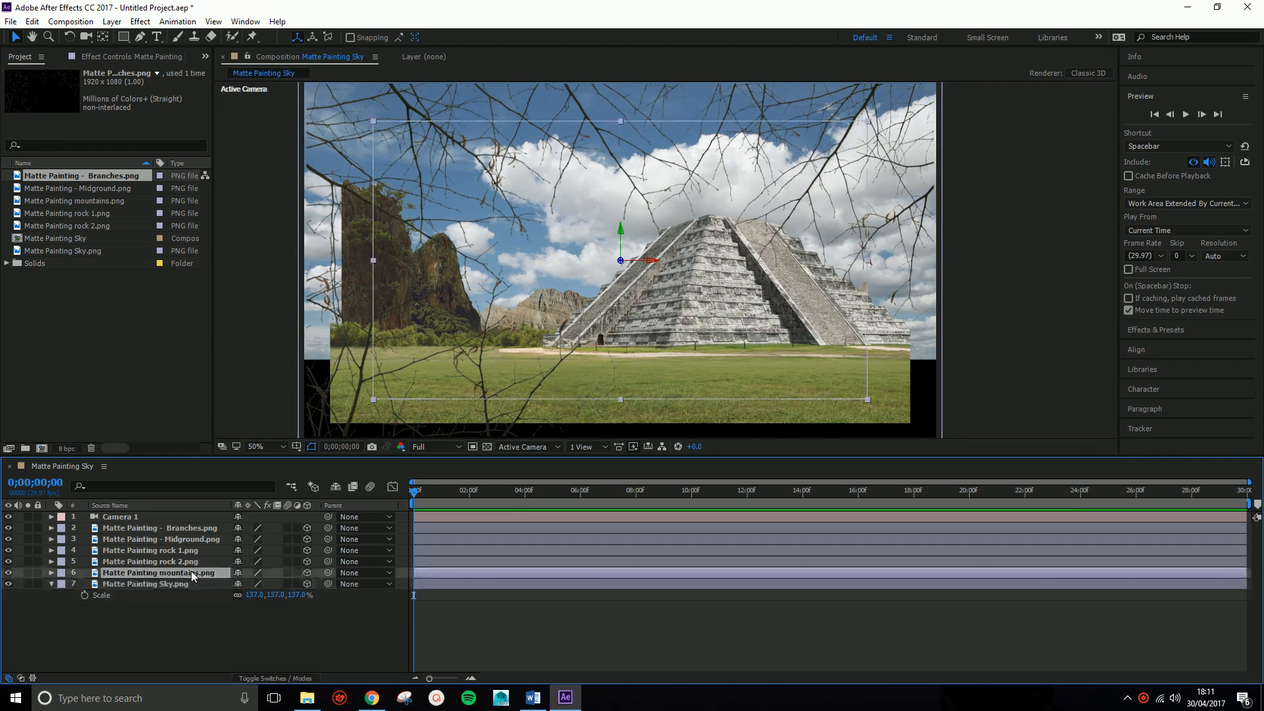
pyautogui.press('s')
pyautogui.moveTo(254, 586); pyautogui.dragTo(277, 590)
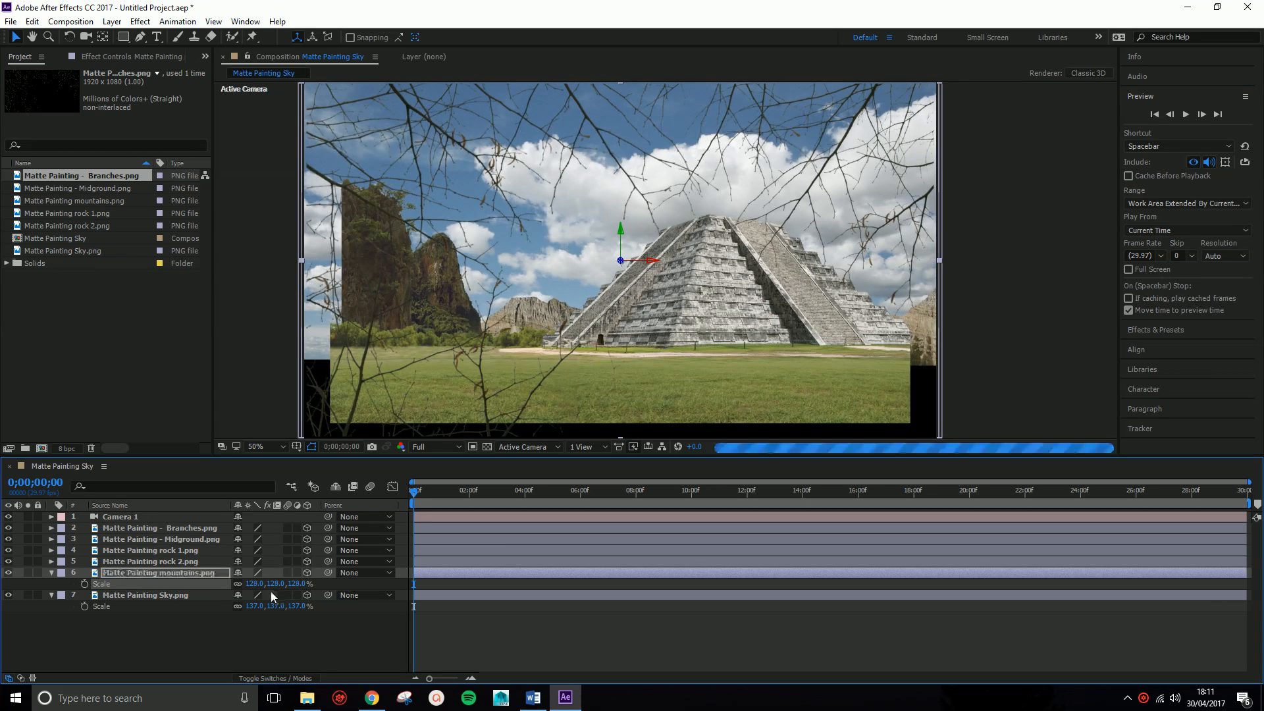
pyautogui.click(154, 564)
pyautogui.press('s')
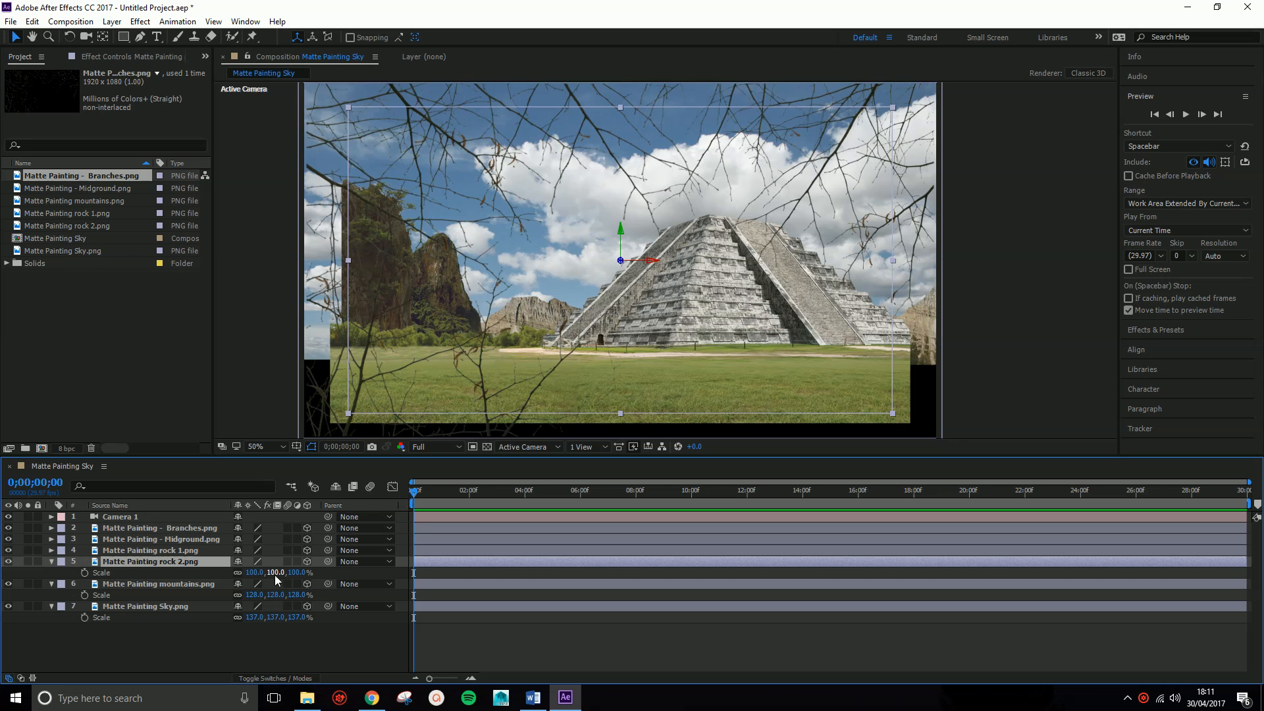
pyautogui.moveTo(294, 574); pyautogui.dragTo(305, 574)
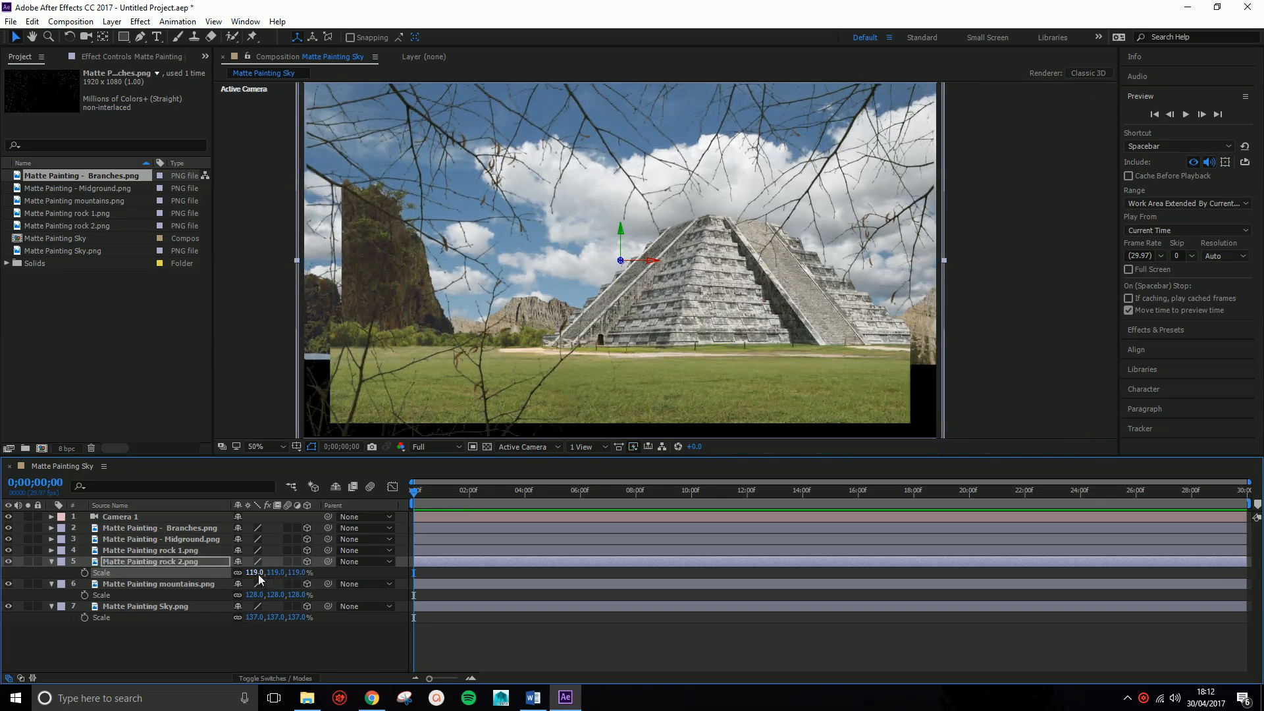
# Scale the rock 1 layer to 116% and the Midground layer to 111%.
pyautogui.click(200, 550)
pyautogui.press('s')
pyautogui.moveTo(291, 563); pyautogui.dragTo(304, 568)
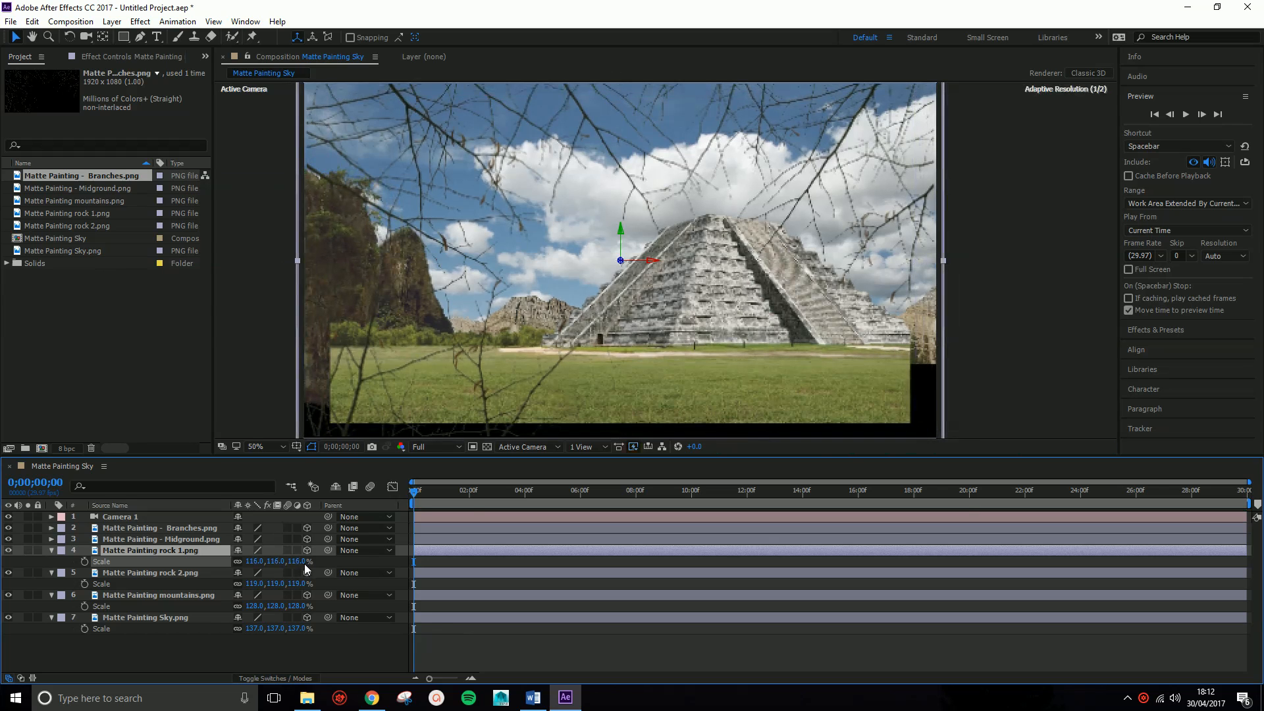
pyautogui.click(195, 539)
pyautogui.press('s')
pyautogui.moveTo(295, 551); pyautogui.dragTo(303, 552)
# Scale the Branches layer to 104%.
pyautogui.click(187, 528)
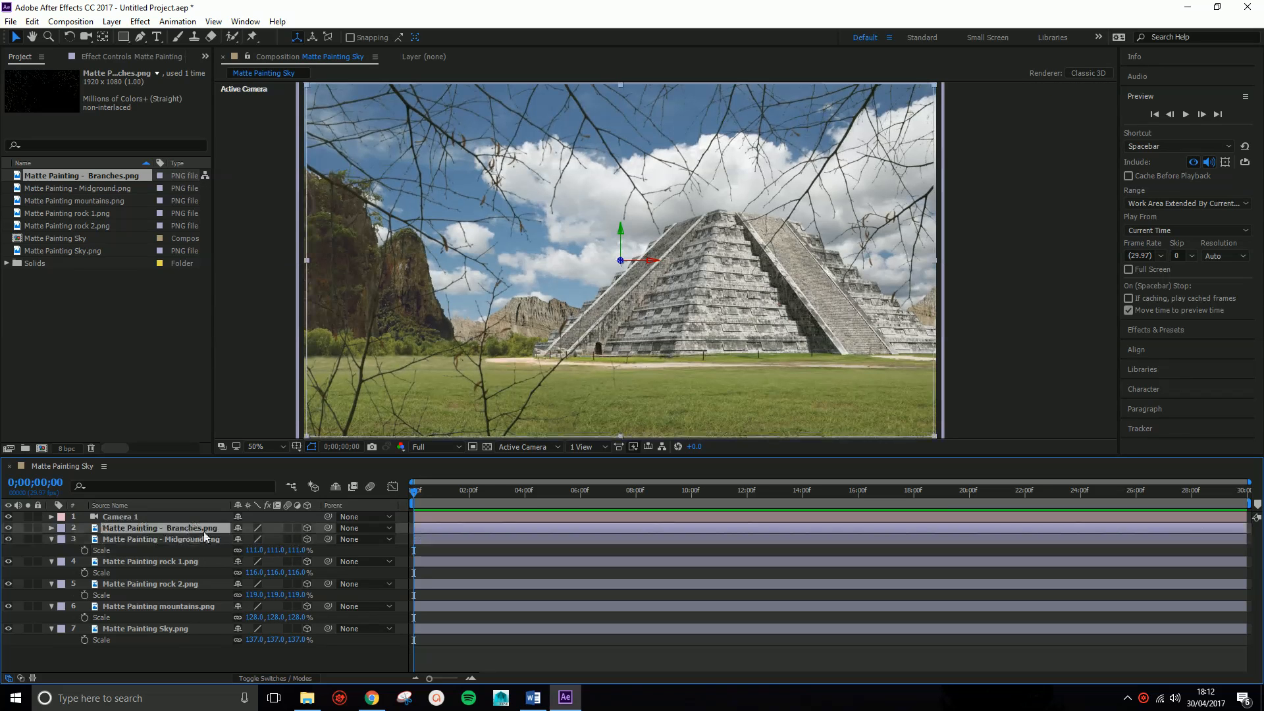
pyautogui.press('s')
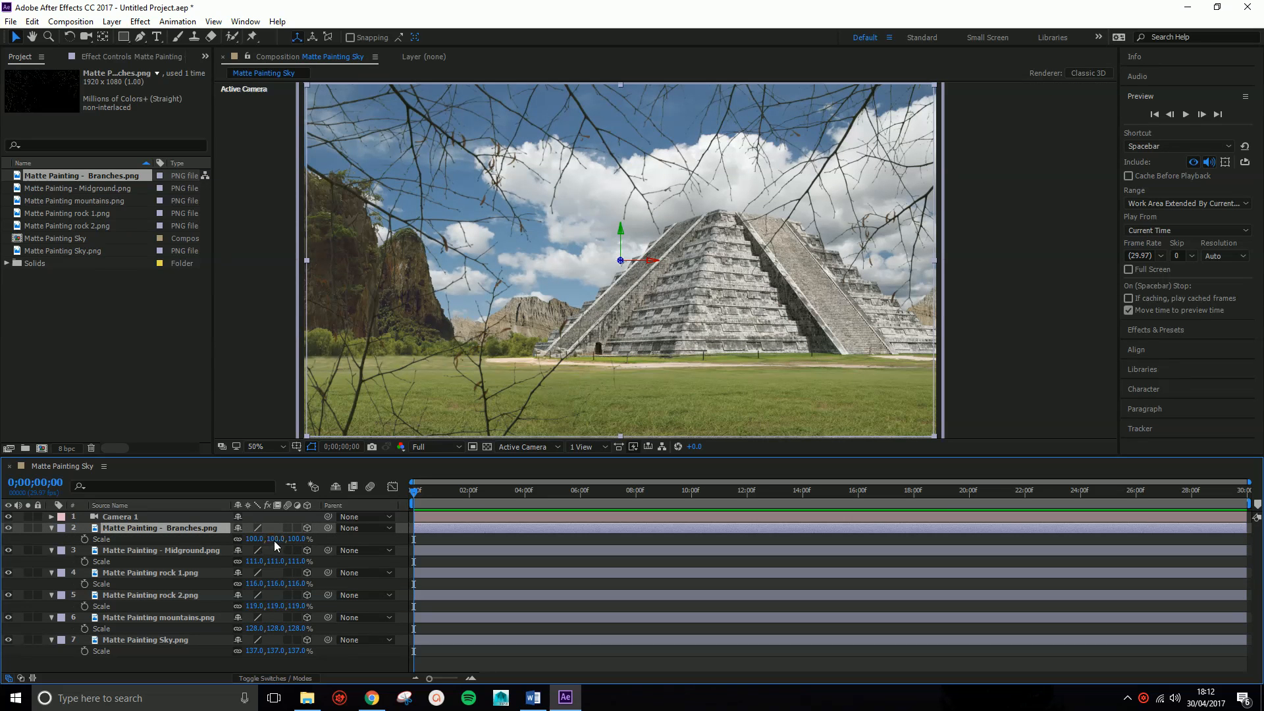
pyautogui.moveTo(275, 540); pyautogui.dragTo(277, 540)
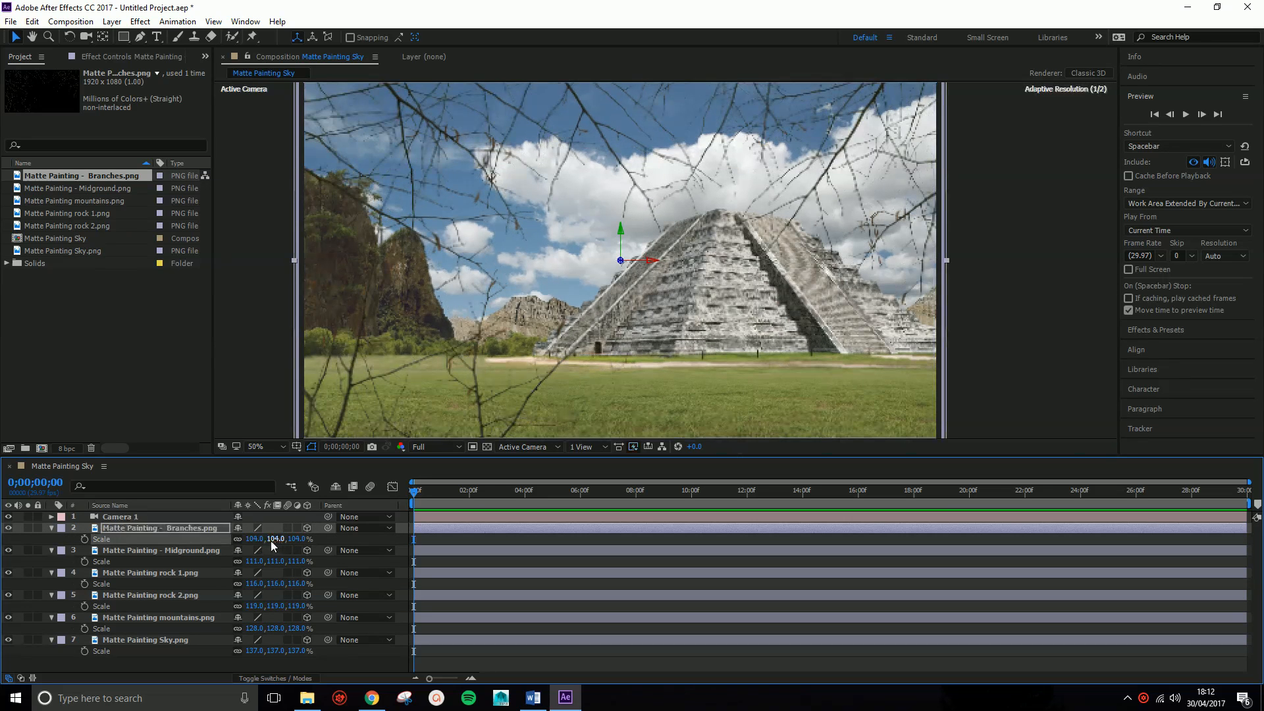
# Examine the spacing and widths of the scaled layers against Camera 1 in the Top view.
pyautogui.click(547, 445)
pyautogui.click(532, 529)
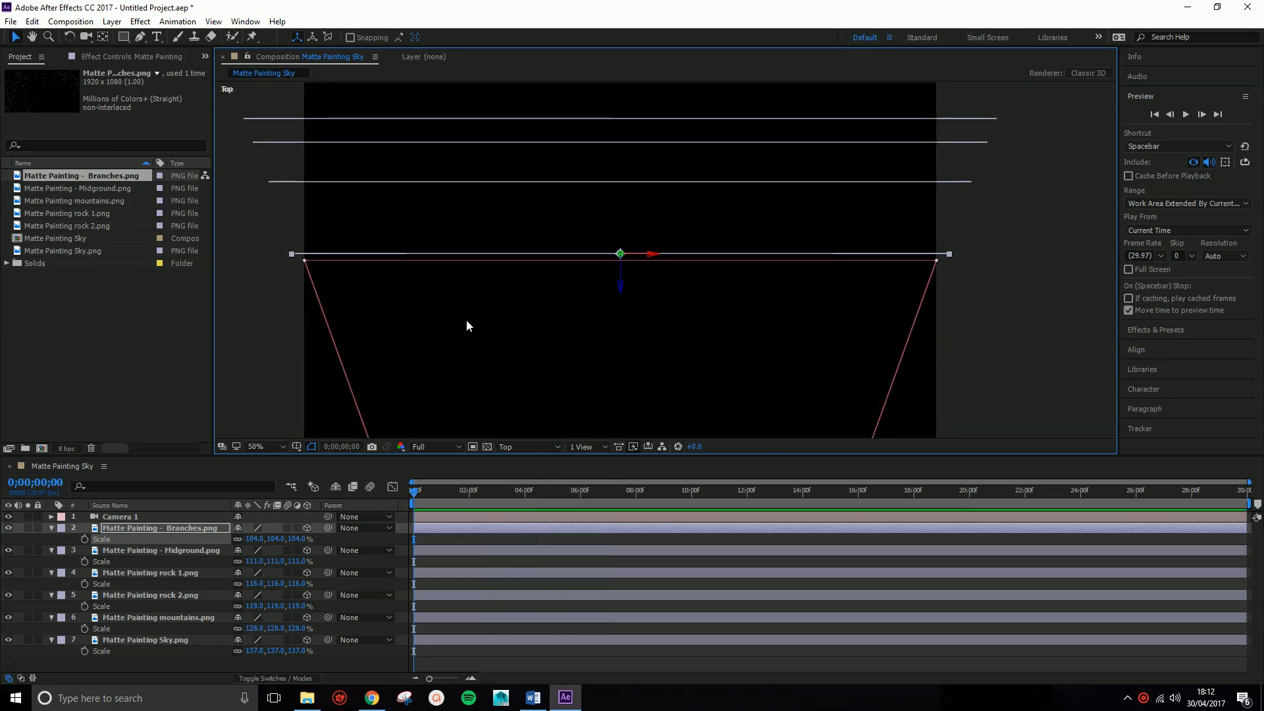
pyautogui.press(',')
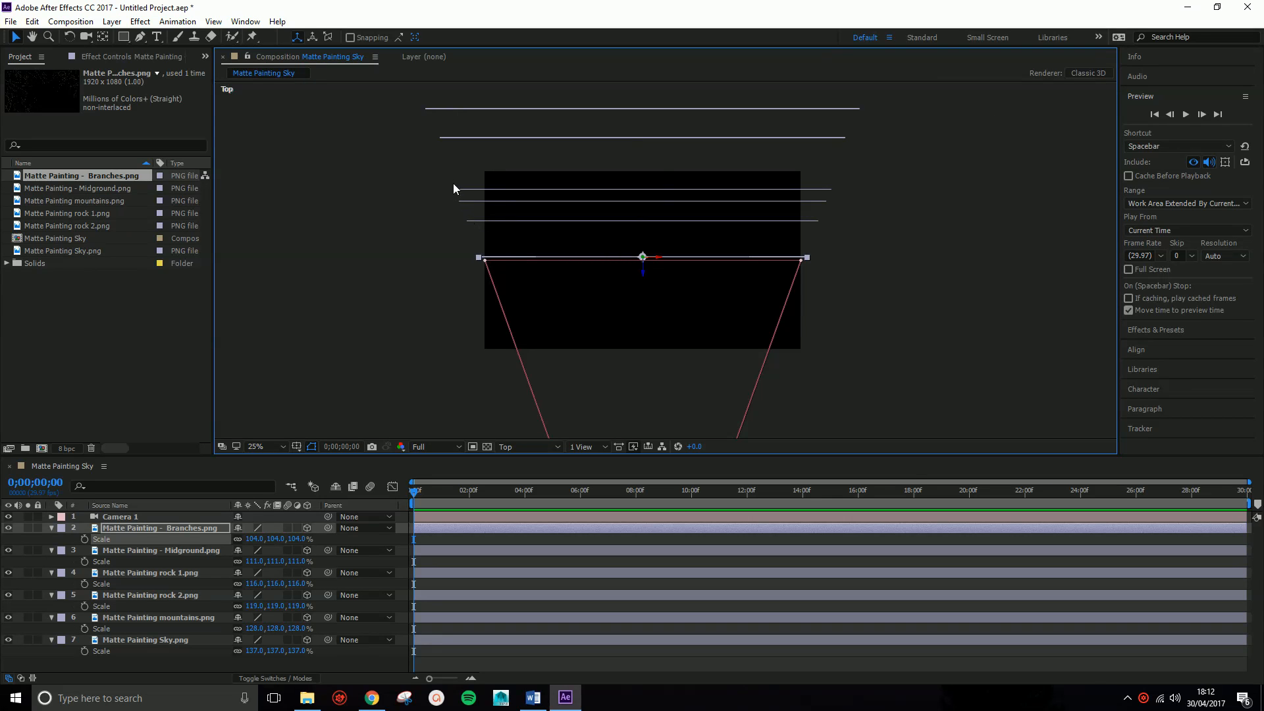
pyautogui.click(120, 518)
# Return to the Active Camera view and set the viewer magnification to Fit.
pyautogui.click(530, 449)
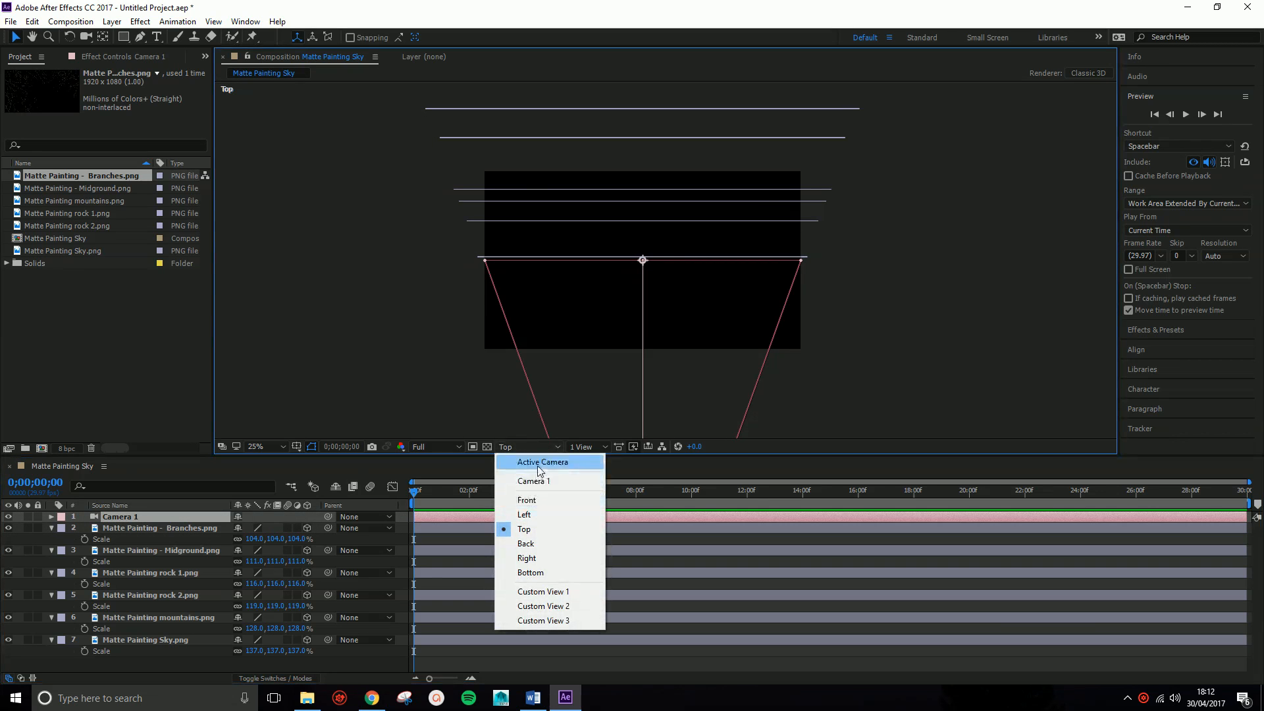
pyautogui.click(537, 481)
pyautogui.click(532, 448)
pyautogui.click(533, 463)
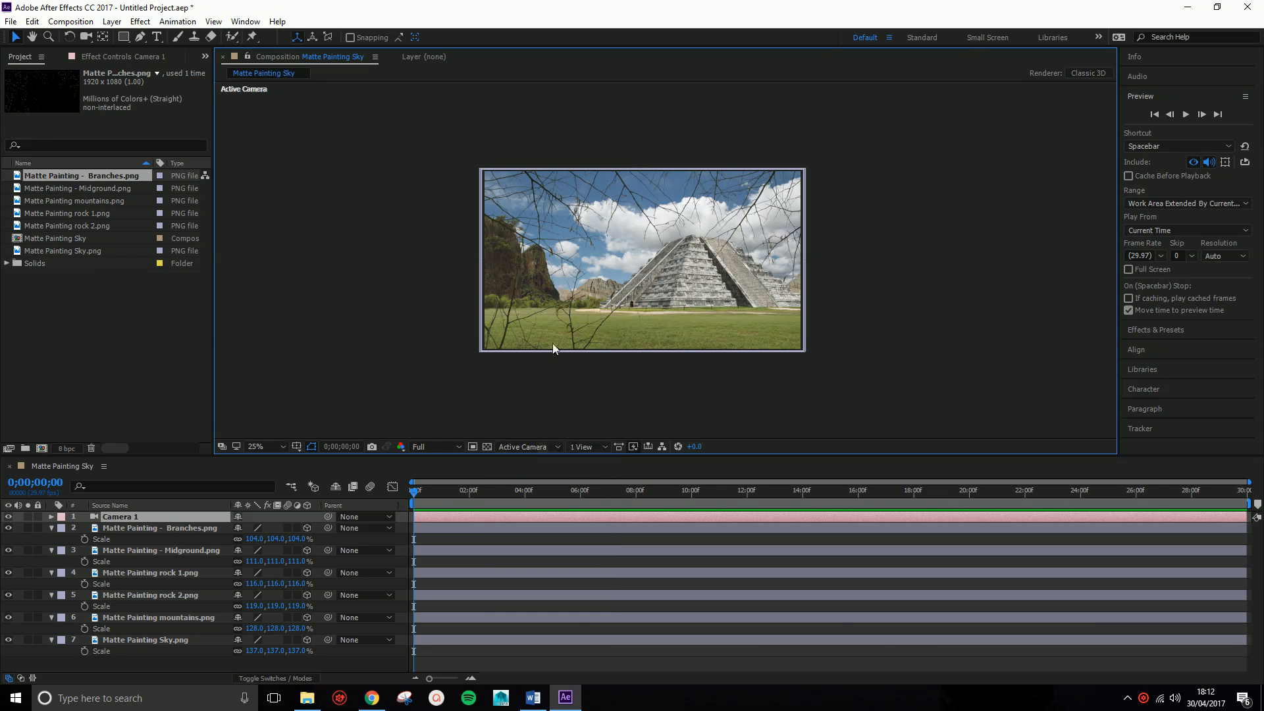
pyautogui.scroll(2, 642, 340)
pyautogui.press('h')
pyautogui.moveTo(605, 278); pyautogui.dragTo(620, 375)
pyautogui.click(263, 446)
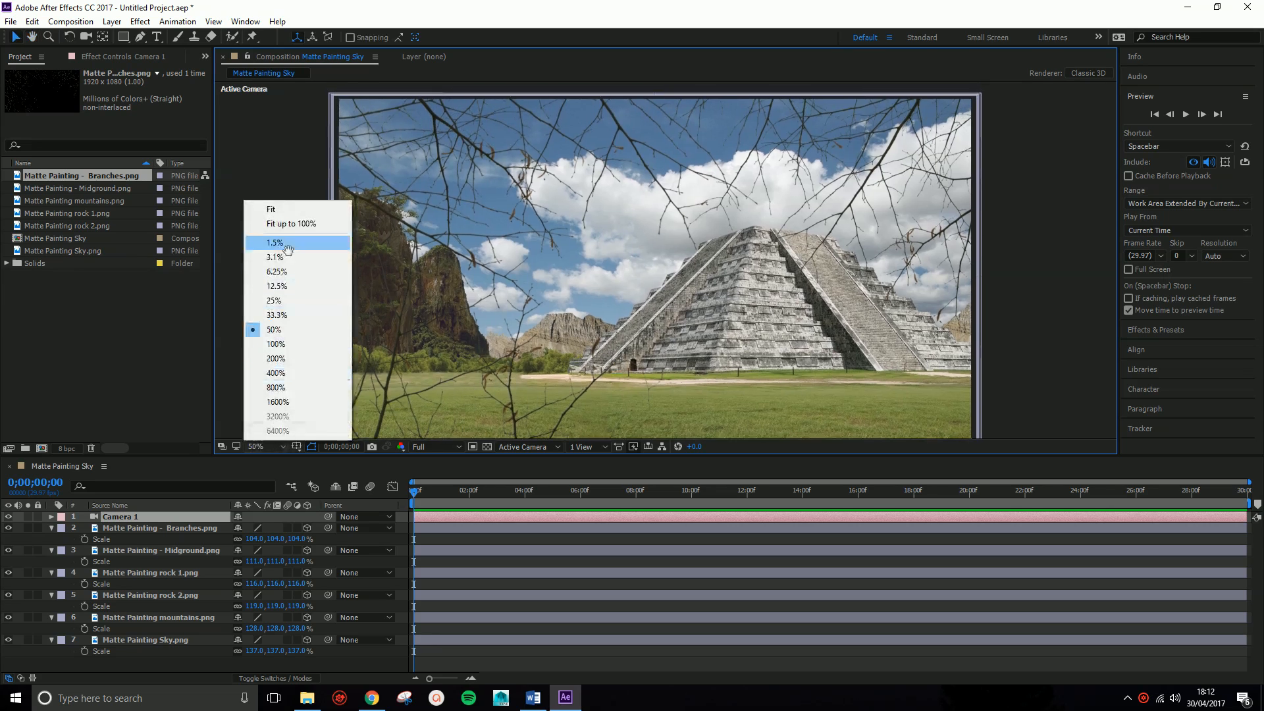
pyautogui.click(280, 208)
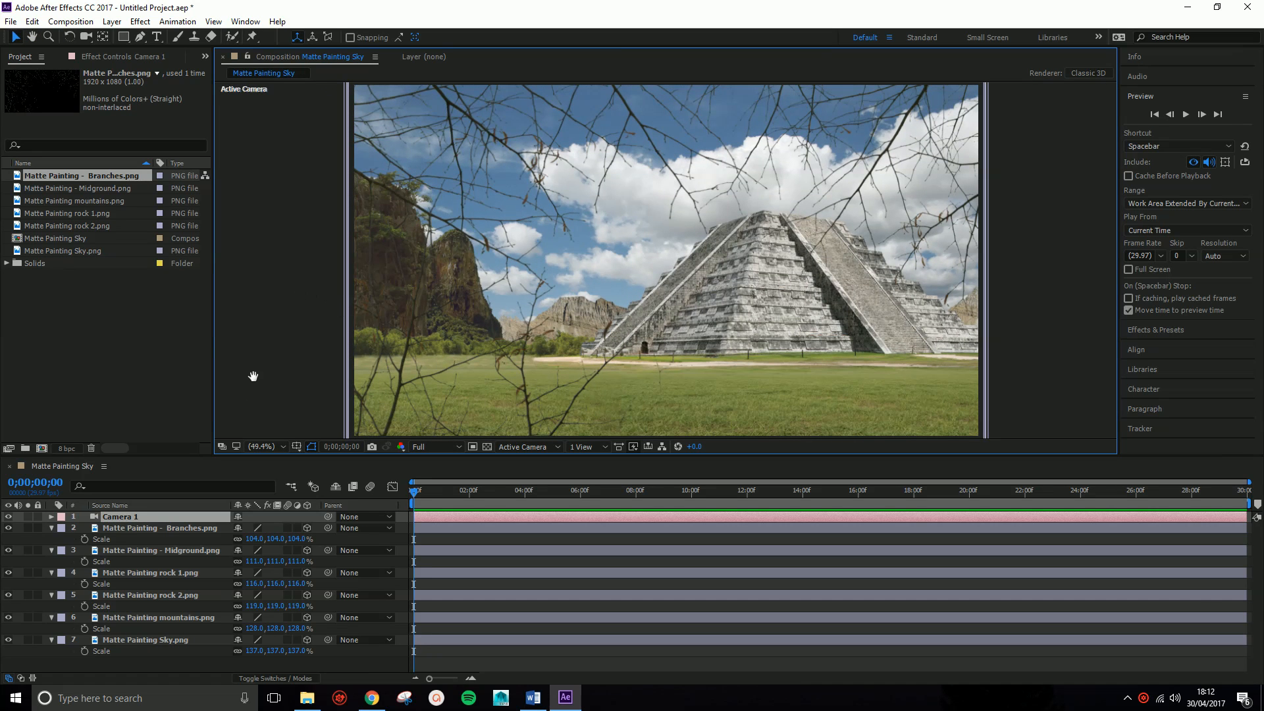
# Reveal Camera 1's Transform properties, try changing its Z position, and undo the change.
pyautogui.click(50, 517)
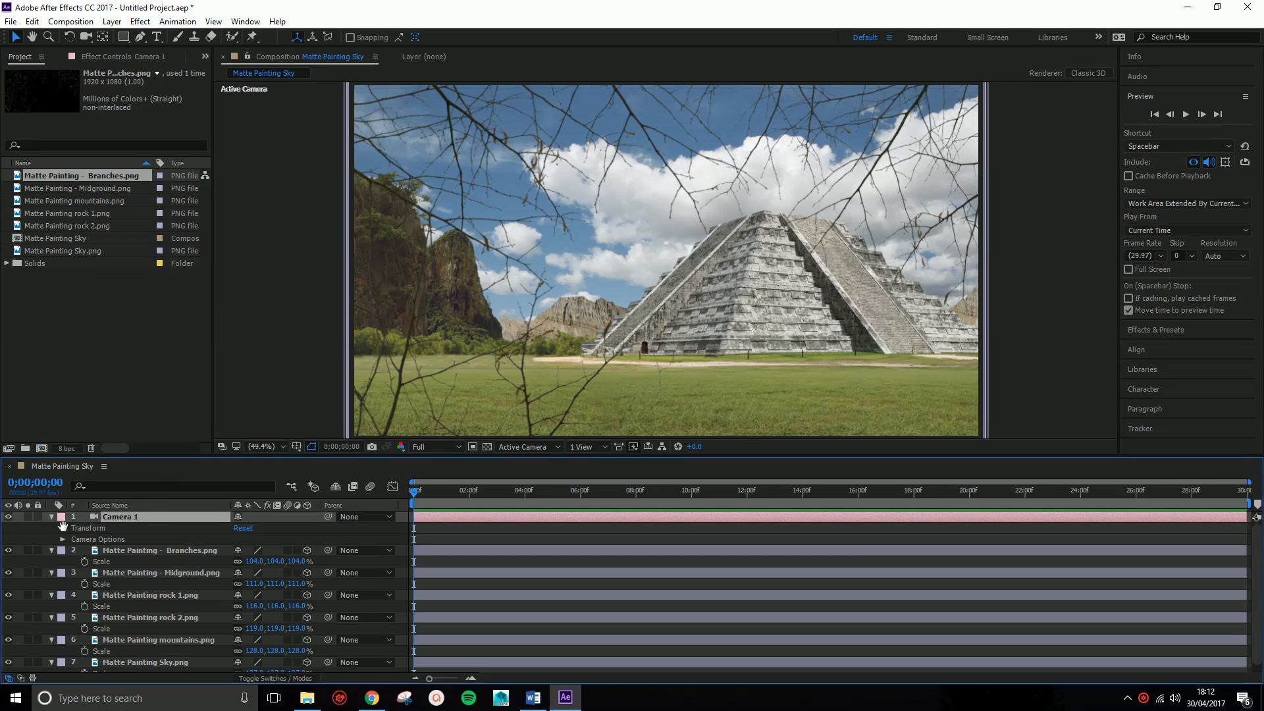
pyautogui.click(62, 528)
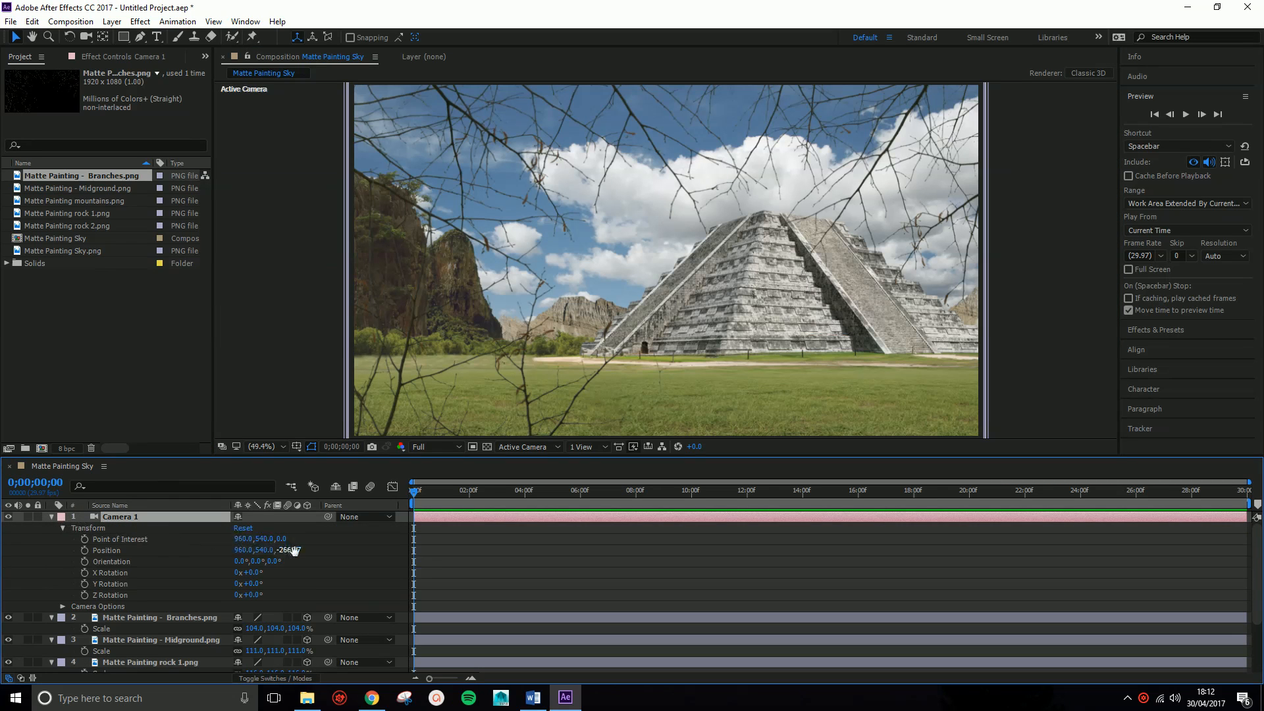
pyautogui.moveTo(295, 551); pyautogui.dragTo(255, 541)
pyautogui.hotkey('ctrl', 'z')
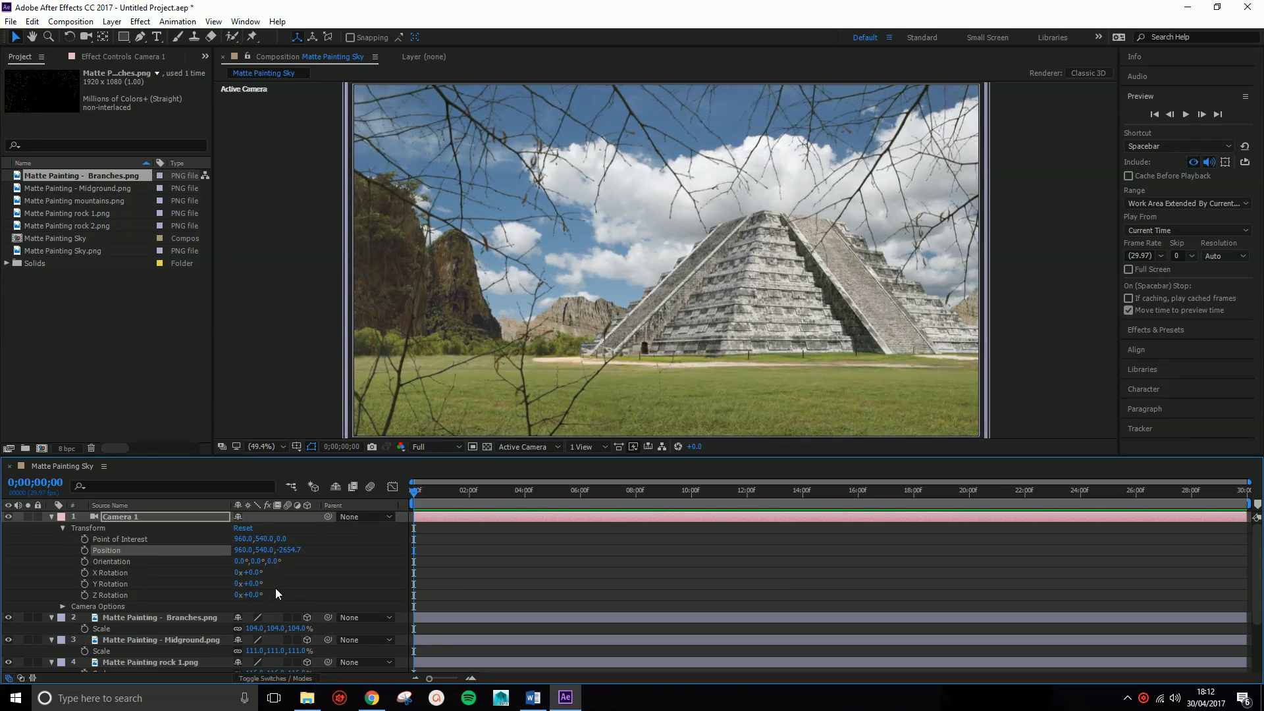
pyautogui.hotkey('ctrl', 'z')
# Enable keyframing for Camera 1's Point of Interest and Position at 0;00;00;00.
pyautogui.click(84, 538)
pyautogui.click(83, 552)
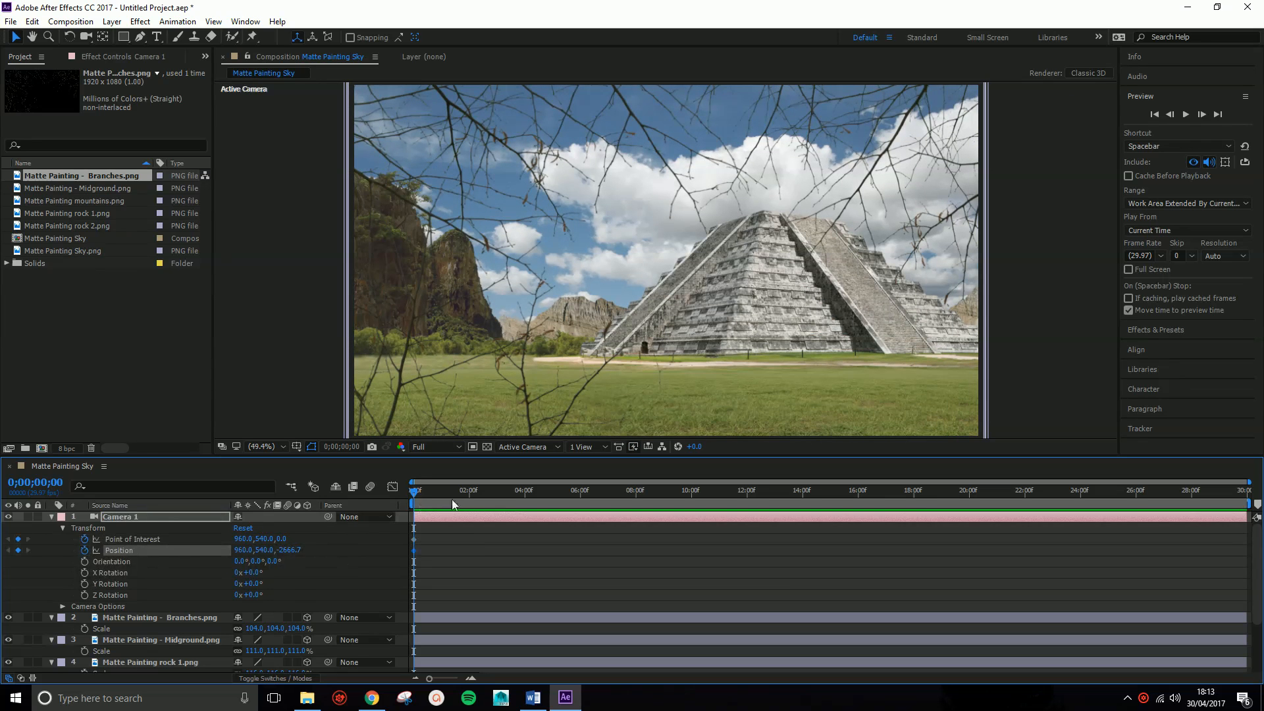
# At 0;00;12;00, keyframe Camera 1's Position at 960.0, 371.0, -1846.7 and its Point of Interest at 866.0, 539.0, 0.0.
pyautogui.moveTo(414, 497); pyautogui.dragTo(748, 503)
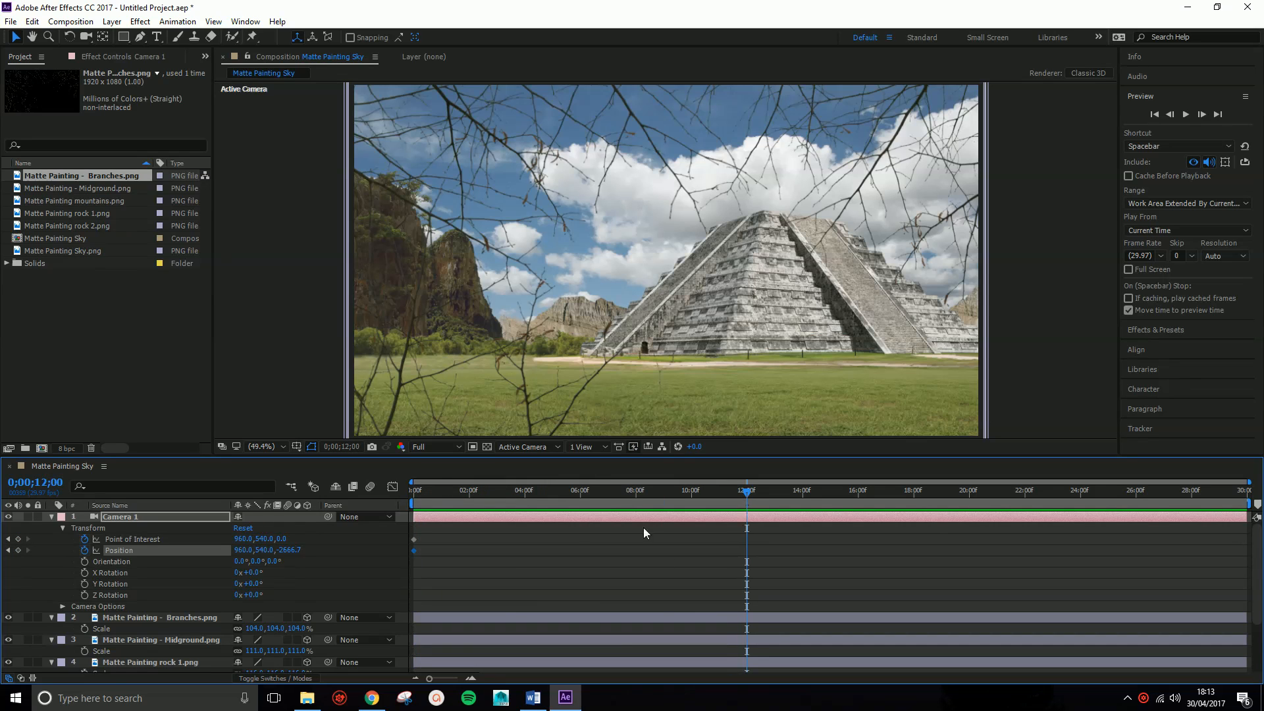
pyautogui.moveTo(283, 539); pyautogui.dragTo(367, 538)
pyautogui.hotkey('ctrl', 'z')
pyautogui.moveTo(287, 549); pyautogui.dragTo(809, 535)
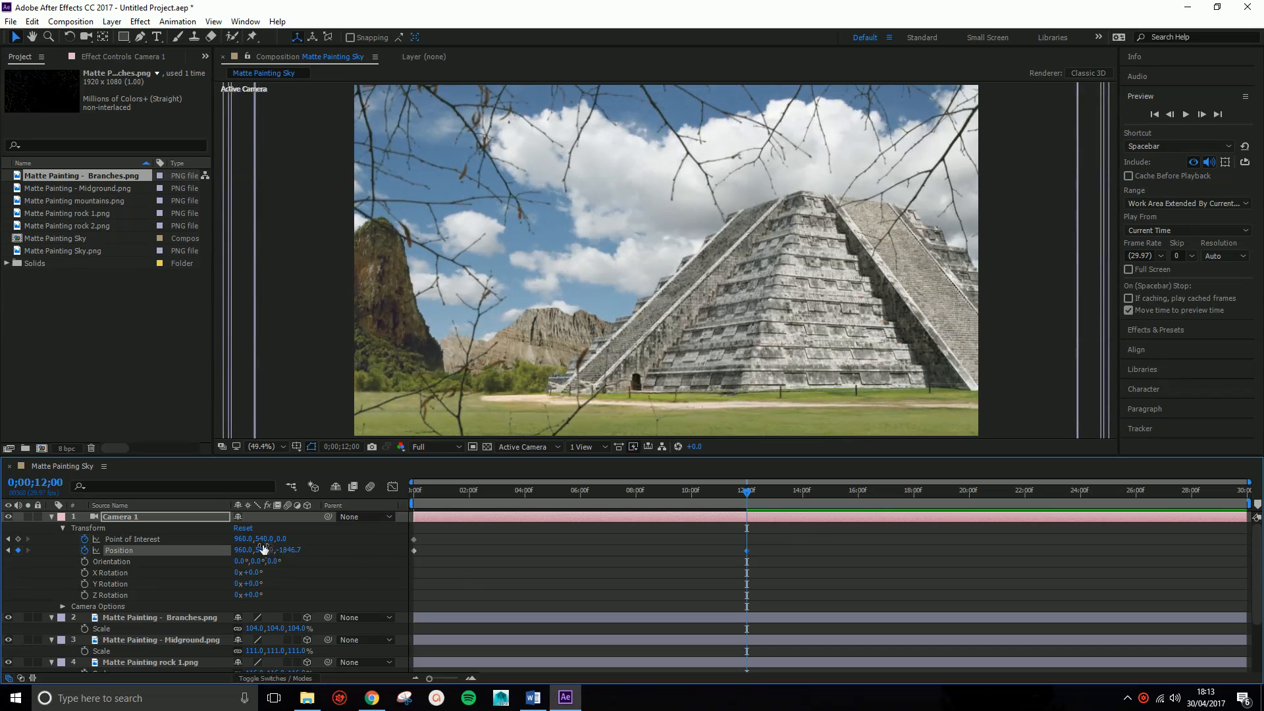
pyautogui.moveTo(266, 552); pyautogui.dragTo(68, 633)
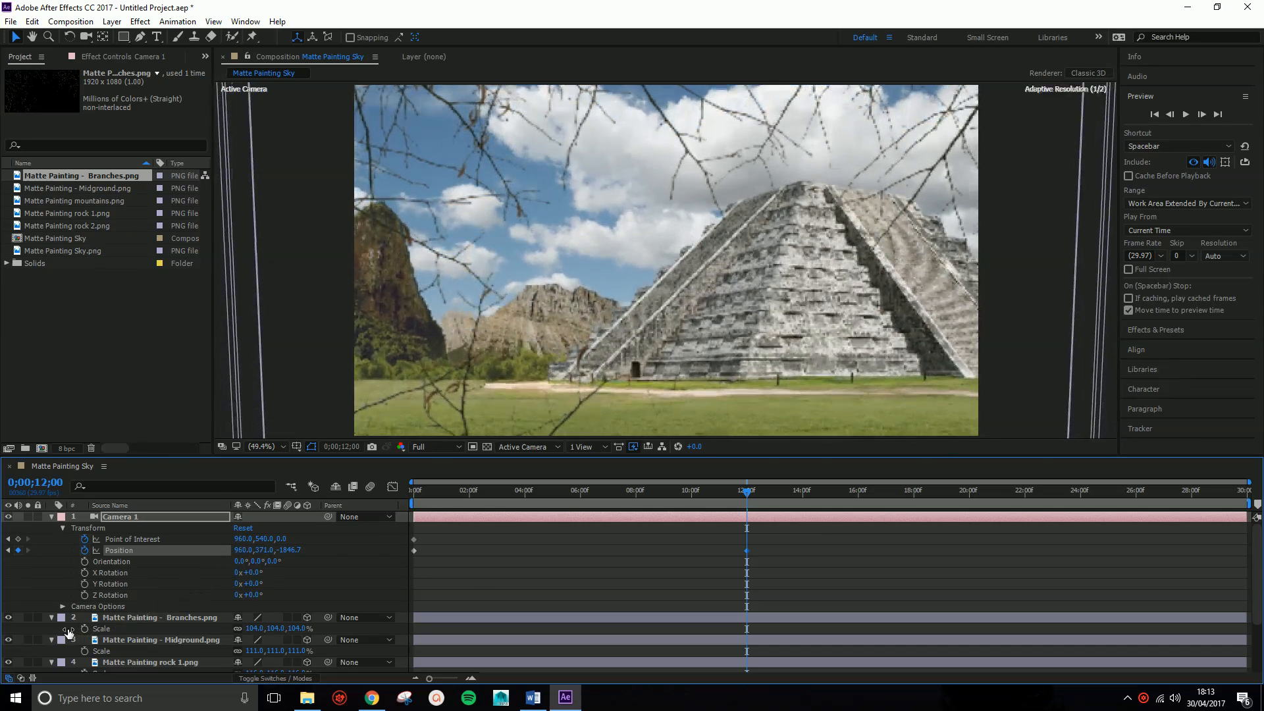
pyautogui.moveTo(264, 539); pyautogui.dragTo(187, 555)
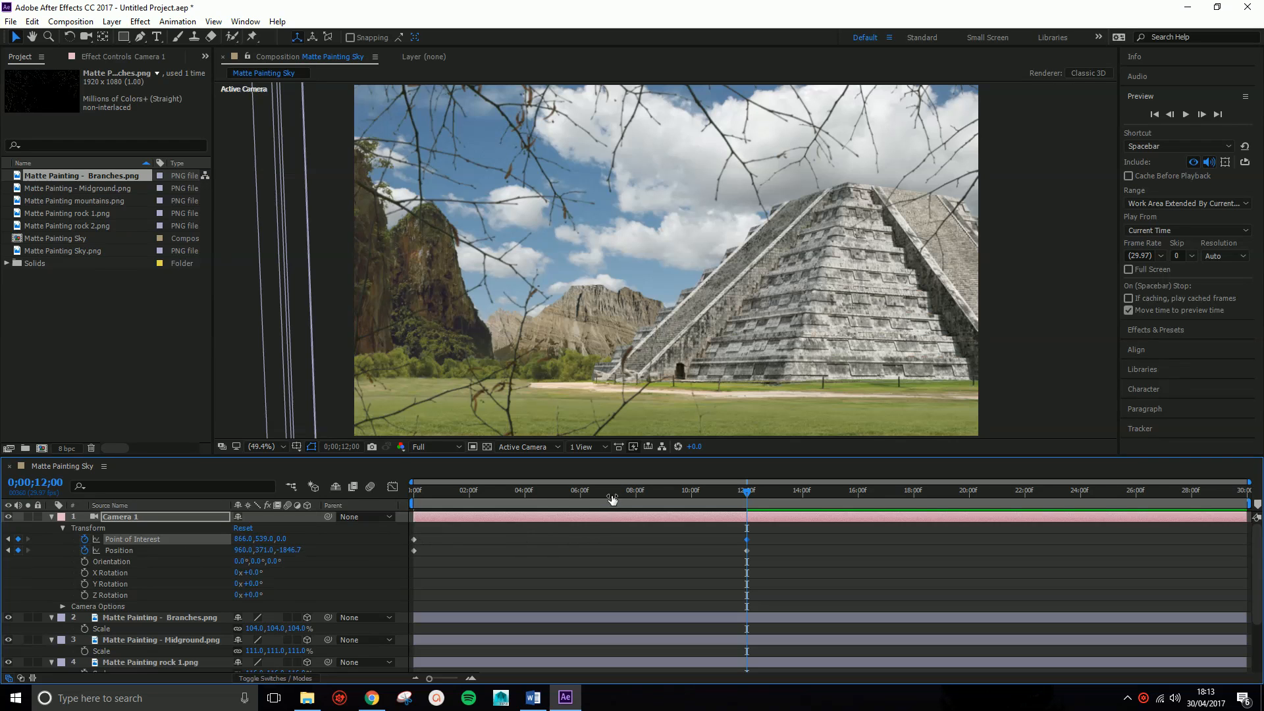
# Preview the camera animation from 0;00;00;00 to check the parallax between the layers, and stop playback.
pyautogui.moveTo(612, 492); pyautogui.dragTo(406, 503)
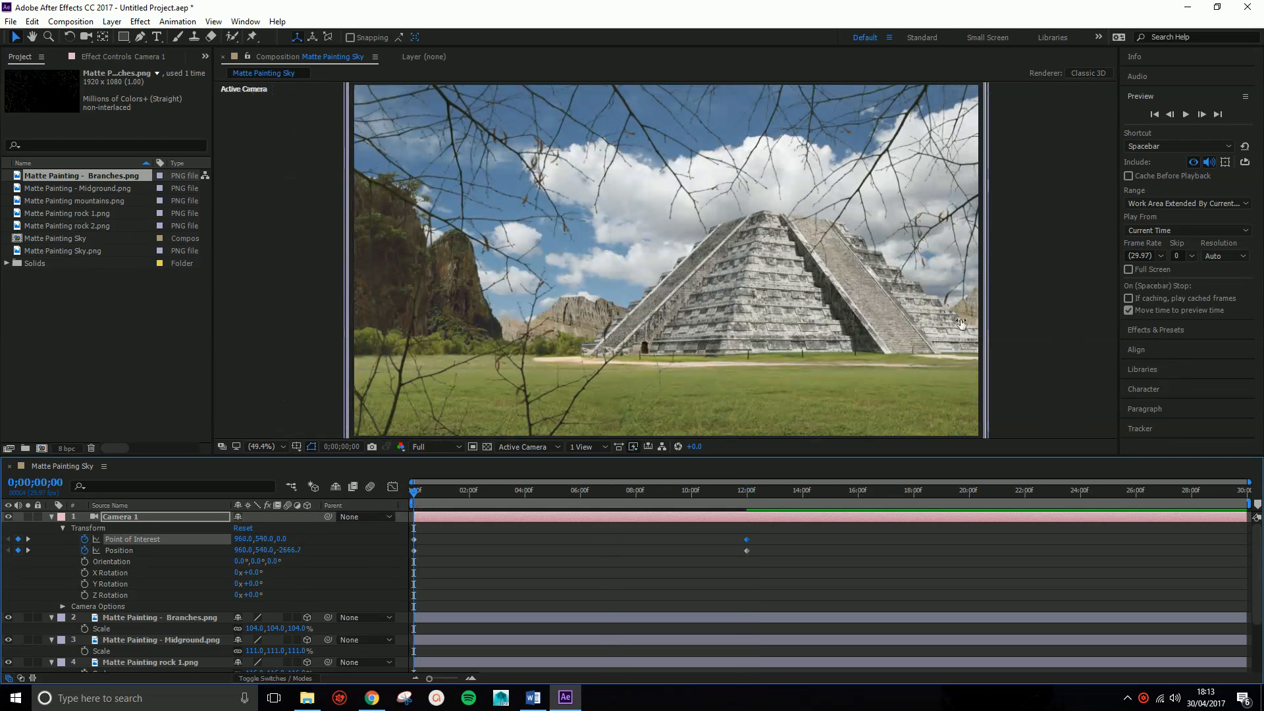
pyautogui.click(1187, 114)
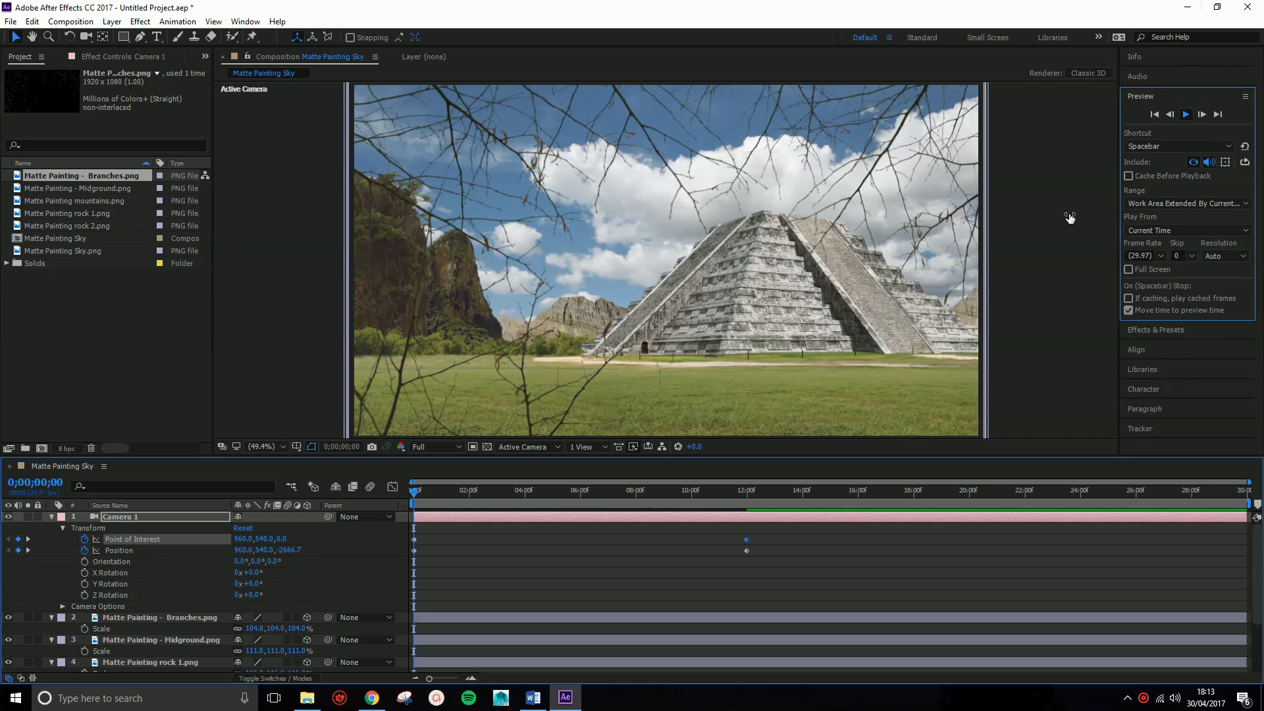
pyautogui.press('space')
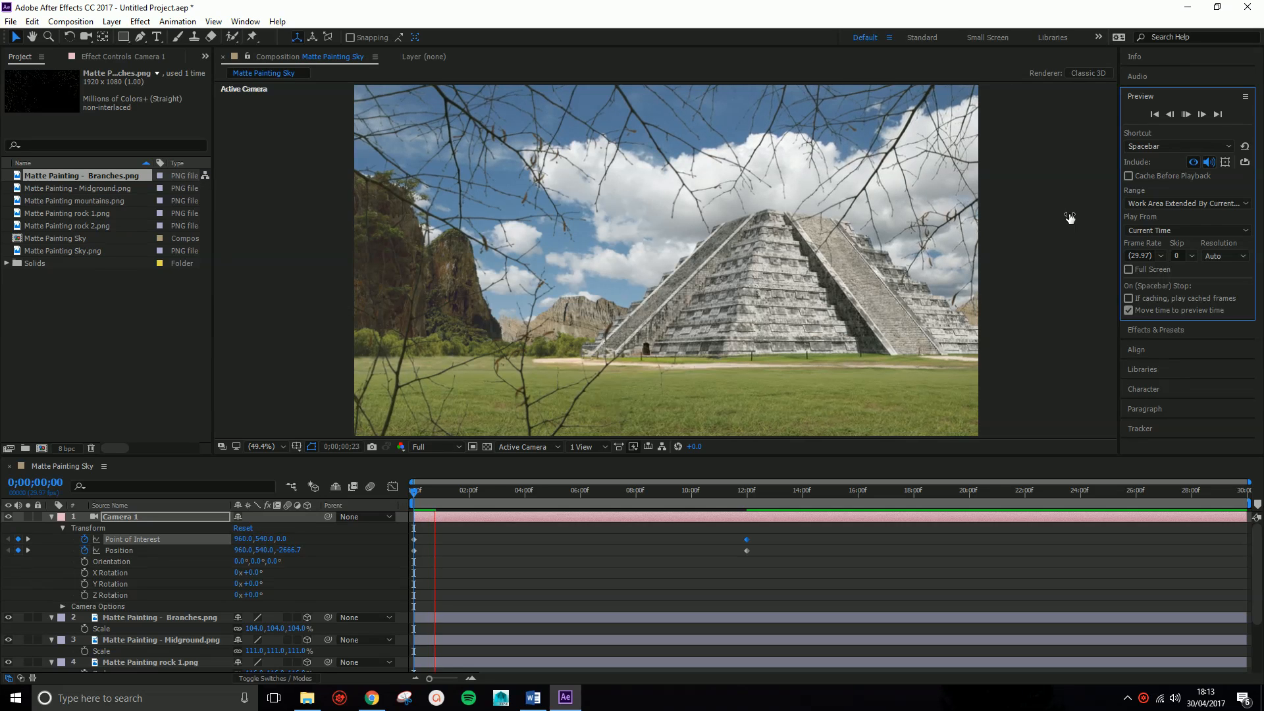
pyautogui.click(1129, 700)
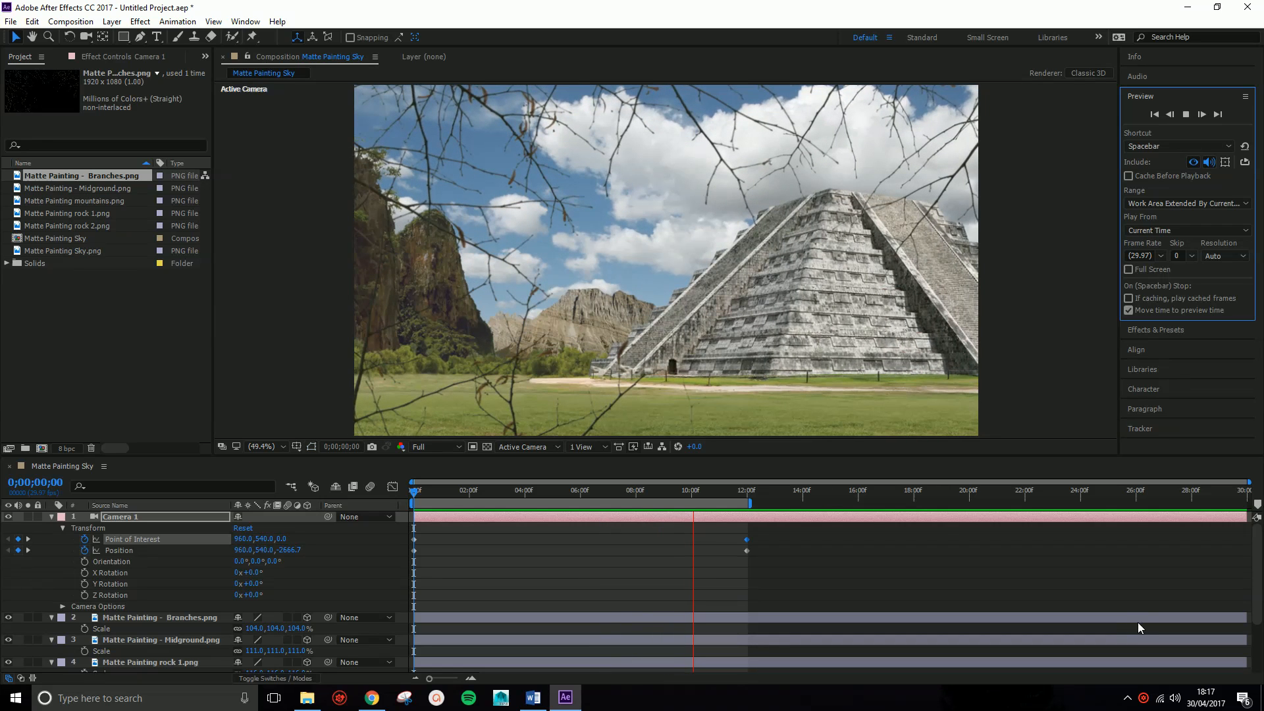
pyautogui.press('space')
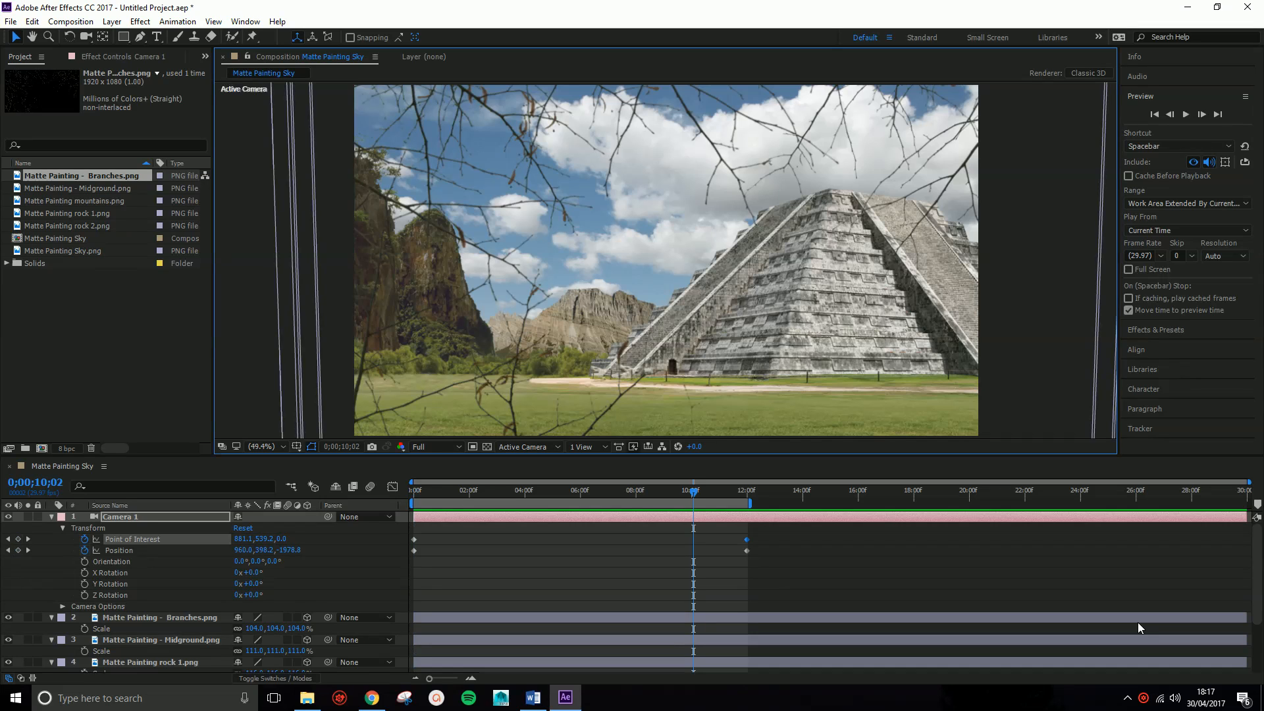